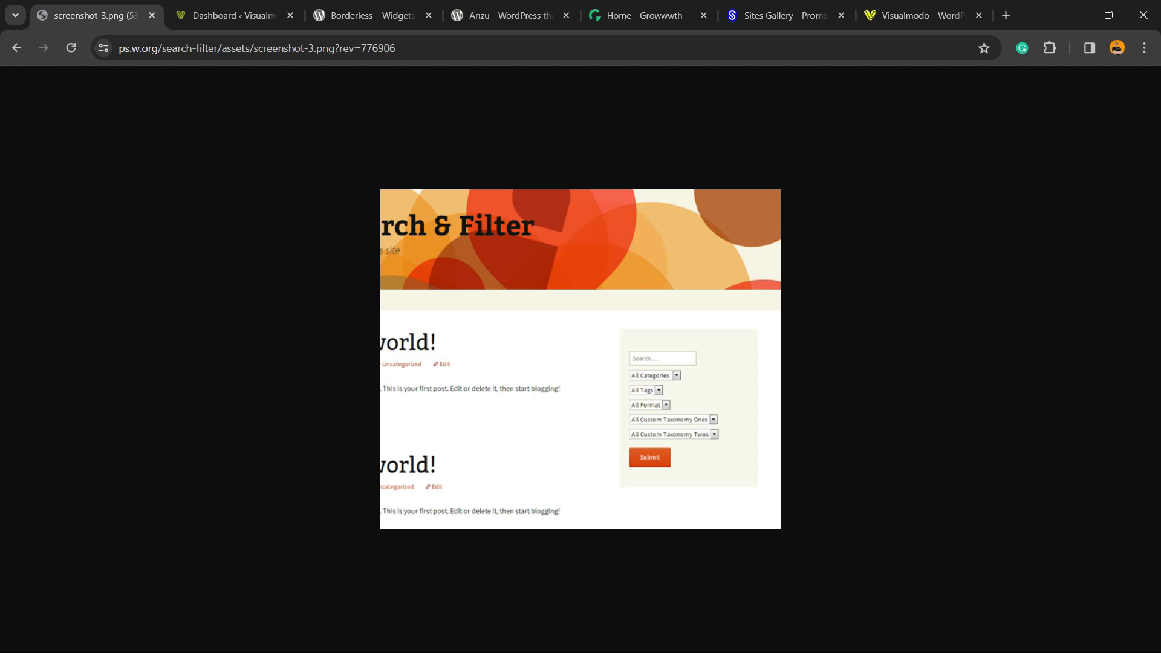
Switch to the Visualmodo Sandbox dashboard and open the page for adding new plugins.
left_click(233, 15)
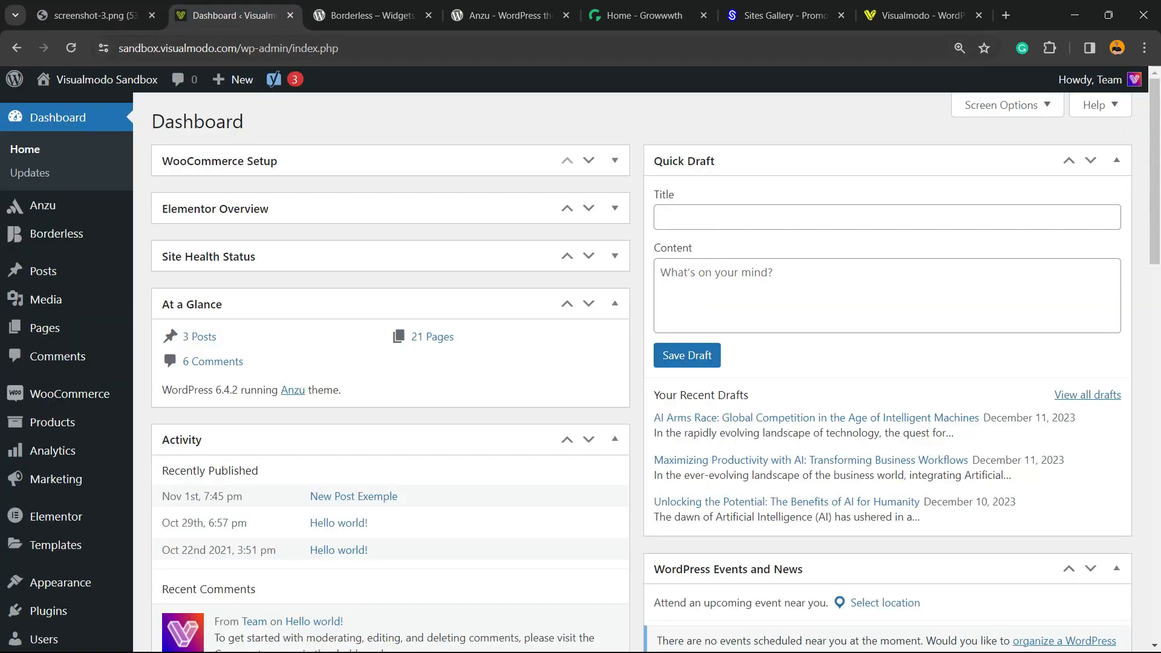
mouse_move(46, 300)
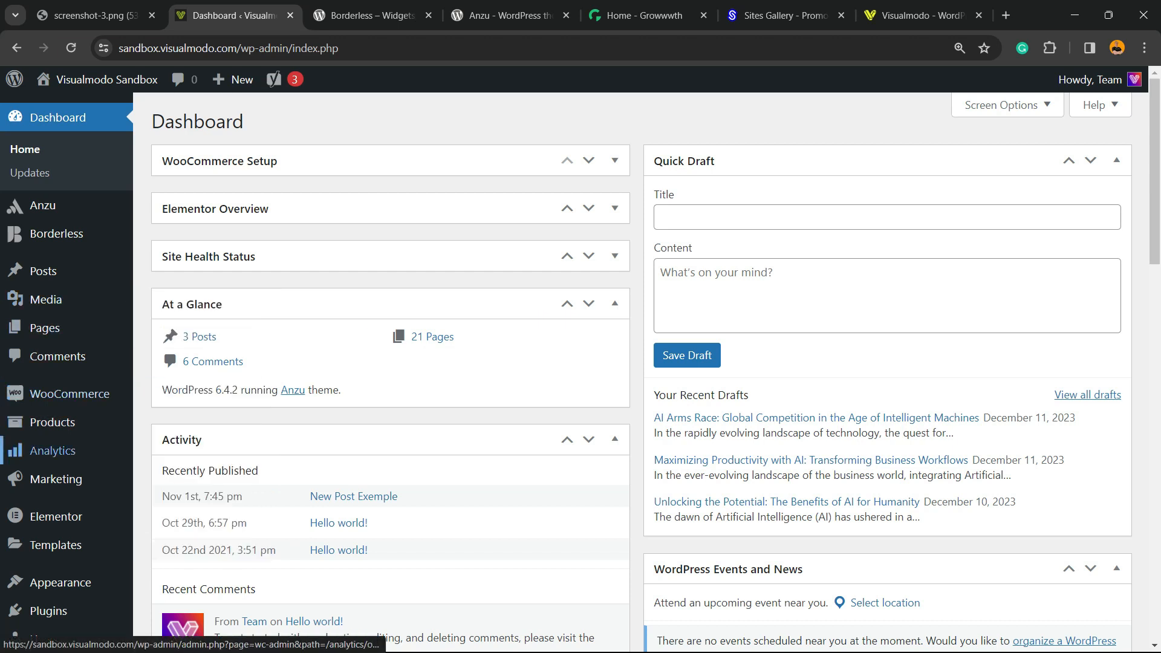
scroll(52, 451, "down", 3)
mouse_move(48, 478)
left_click(188, 503)
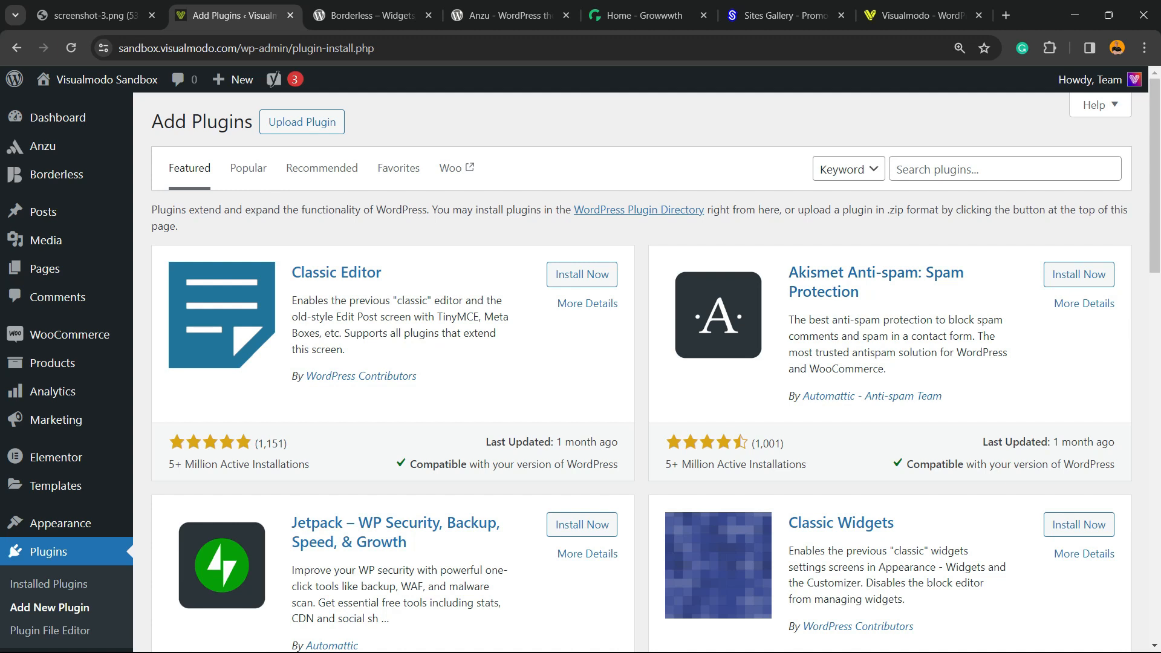
Search the plugins for "Search & Filter" and activate the Search & Filter plugin by Code Amp.
left_click(1005, 170)
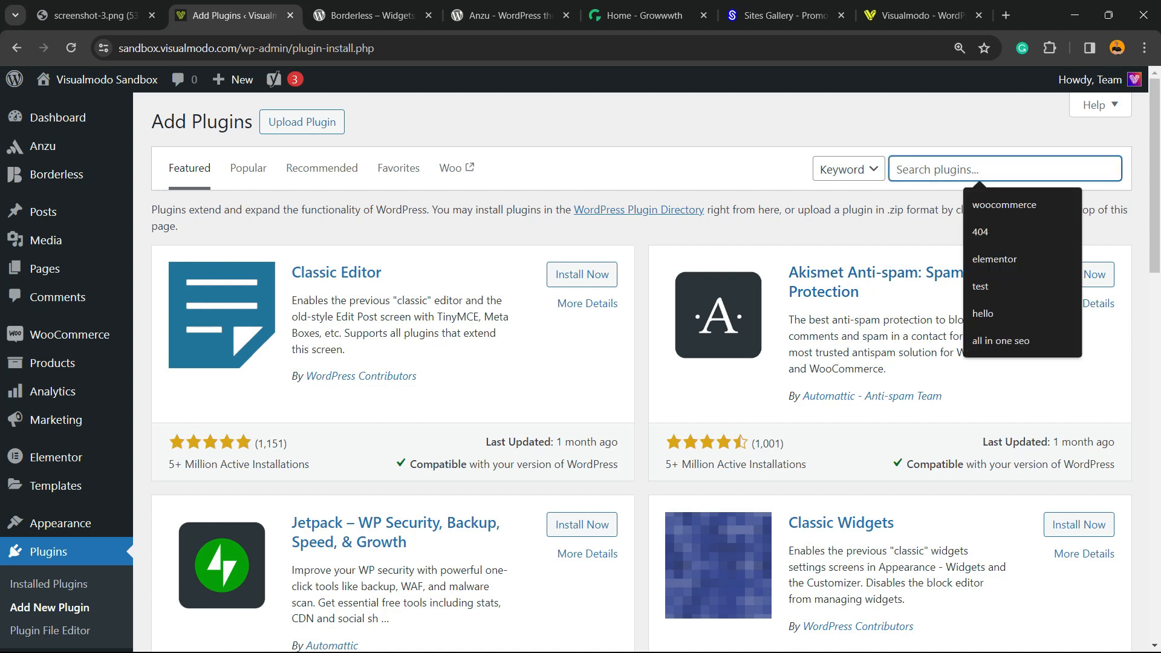
type("Search & Filter")
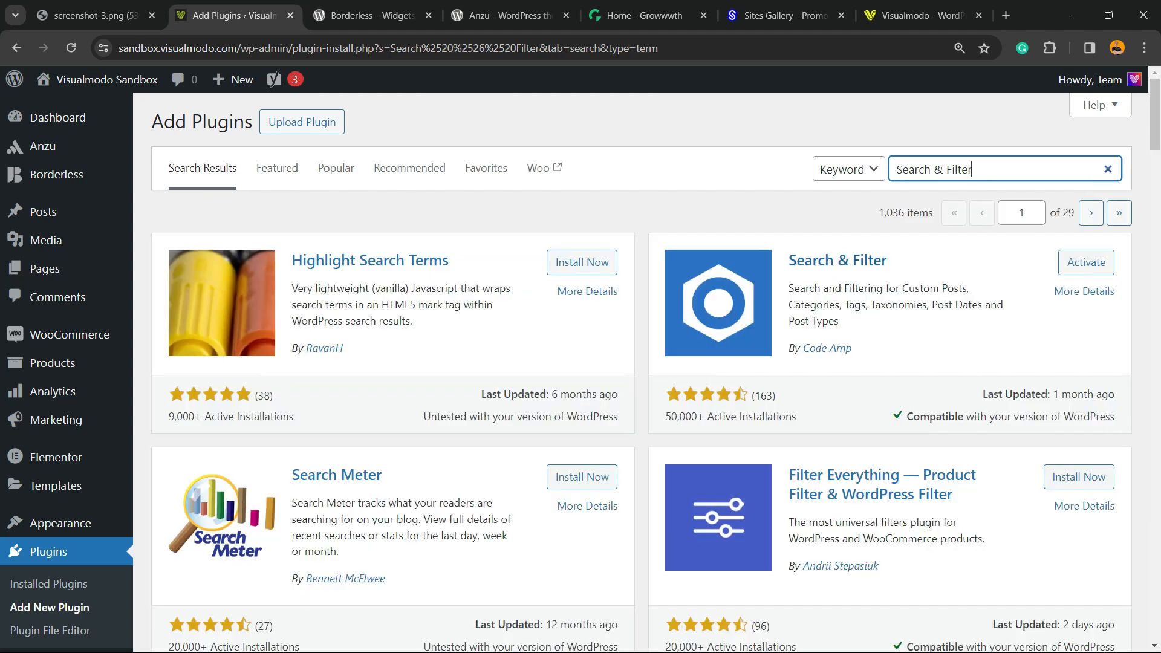
left_click_drag(893, 261, 787, 260)
left_click(943, 261)
left_click_drag(853, 349, 801, 348)
left_click(1087, 262)
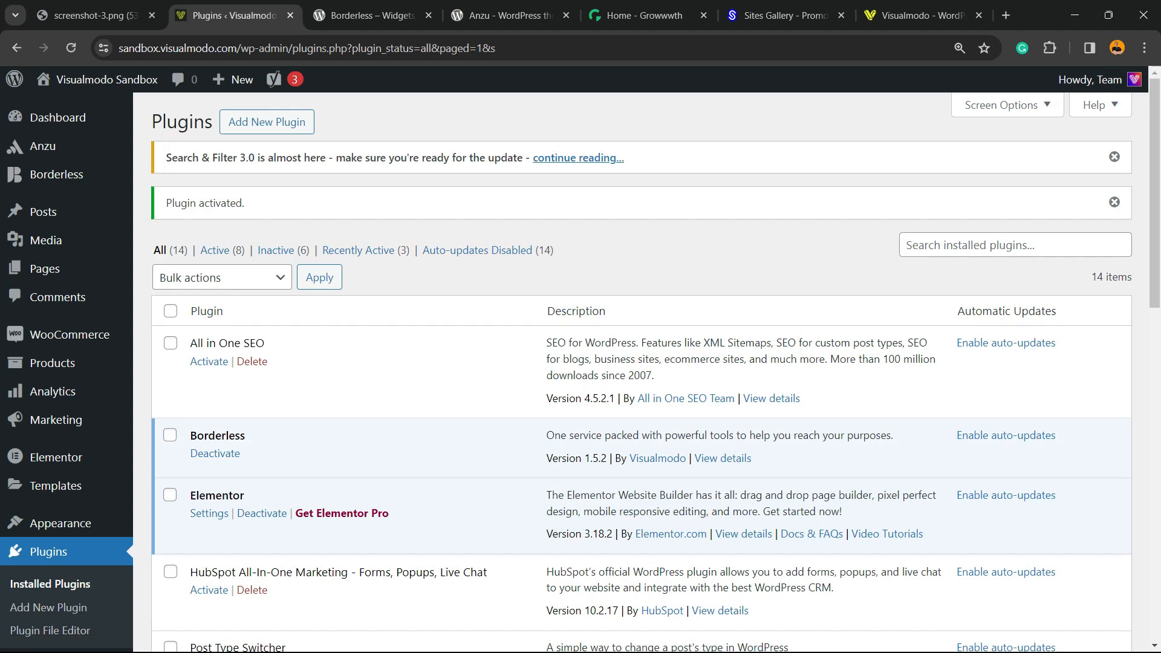
Locate Search & Filter among the installed plugins and open its settings page.
scroll(580, 363, "down", 8)
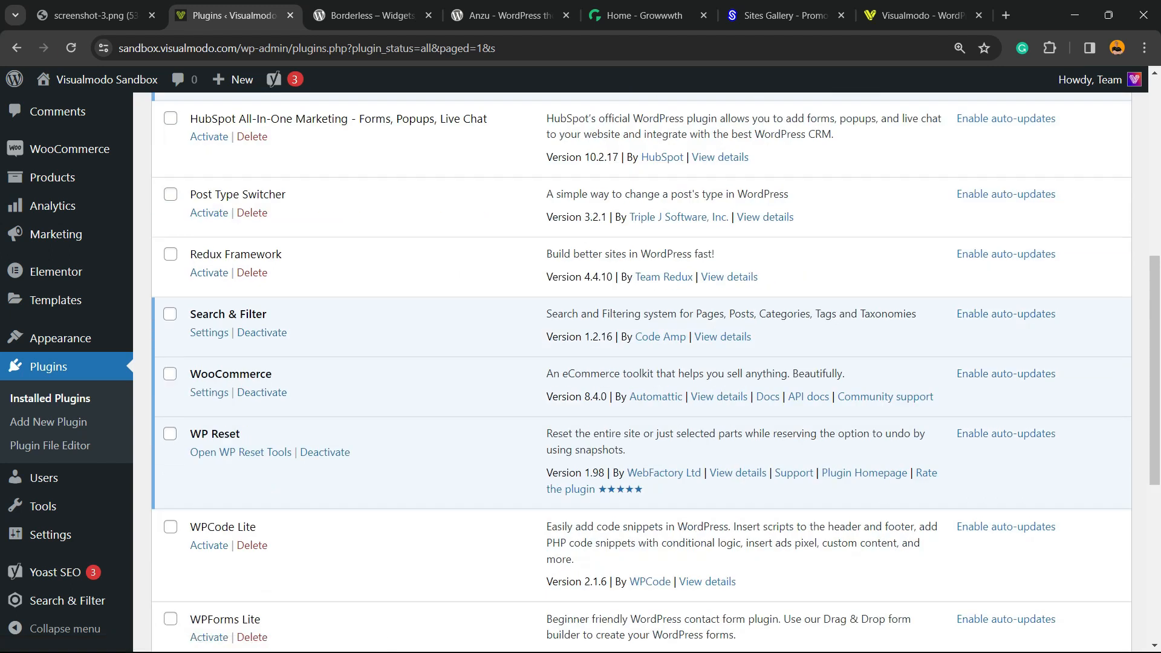
triple_click(239, 314)
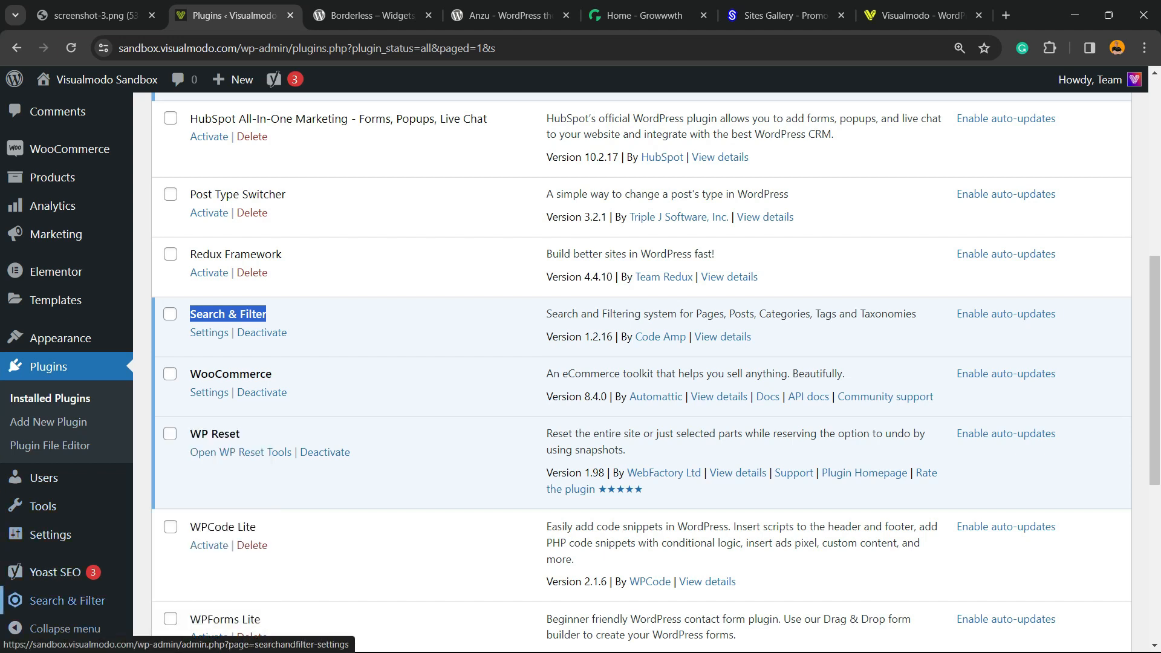
key("ctrl")
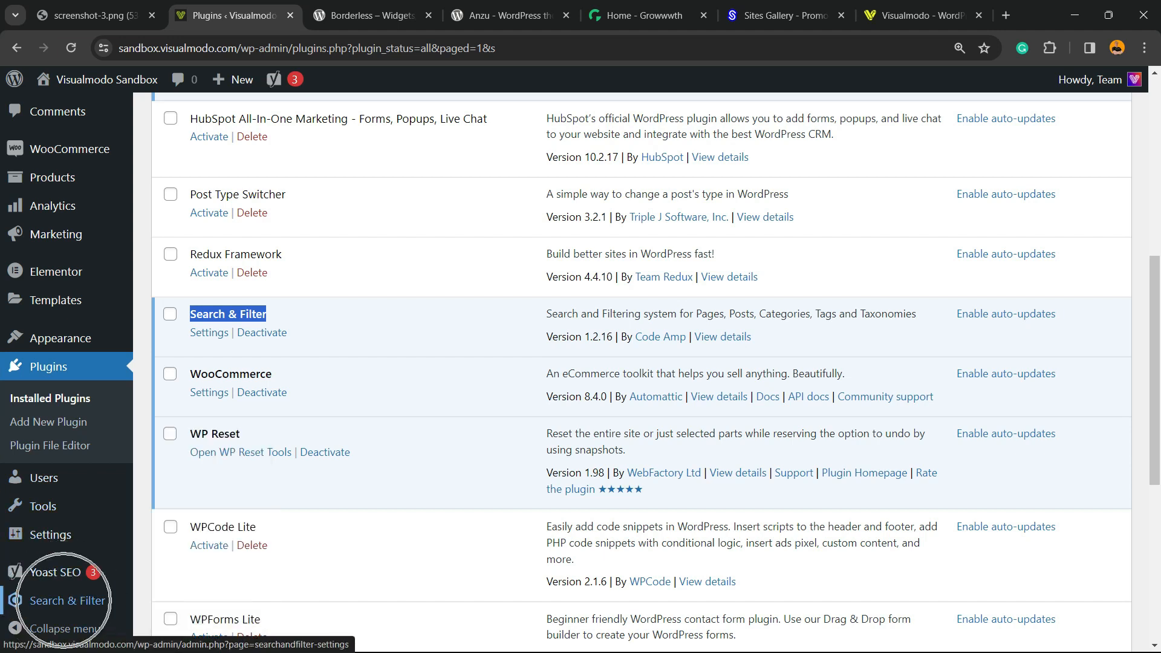
left_click(64, 601)
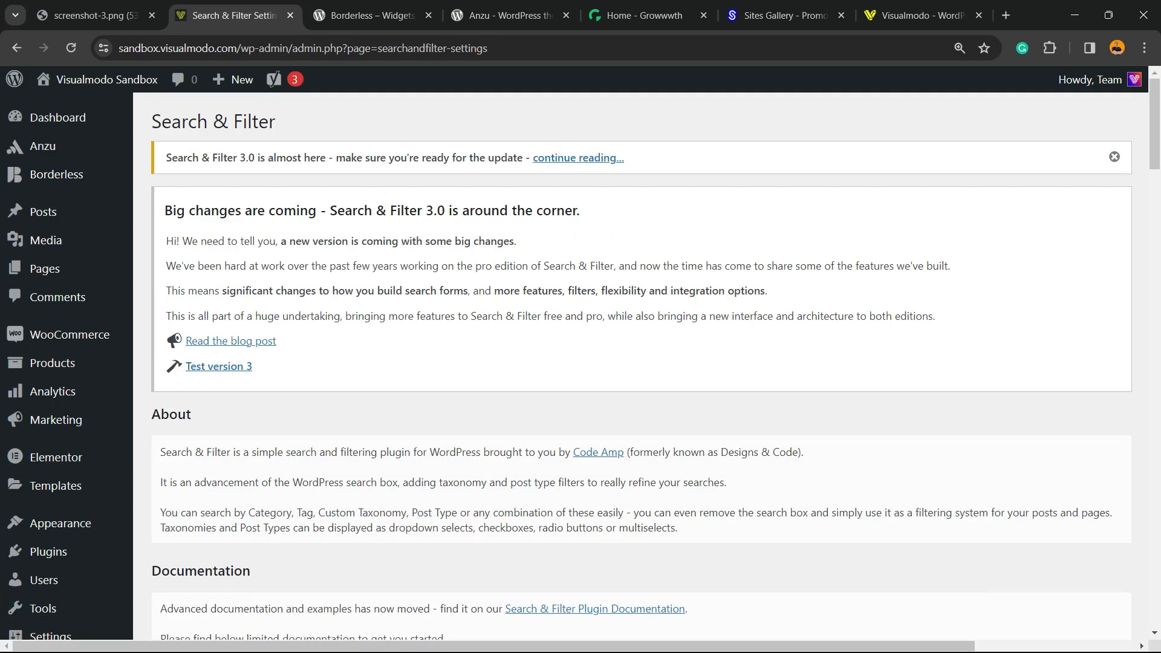
Read the plugin's introduction and the How To Use section with its basic searchandfilter shortcode.
scroll(641, 363, "down", 2)
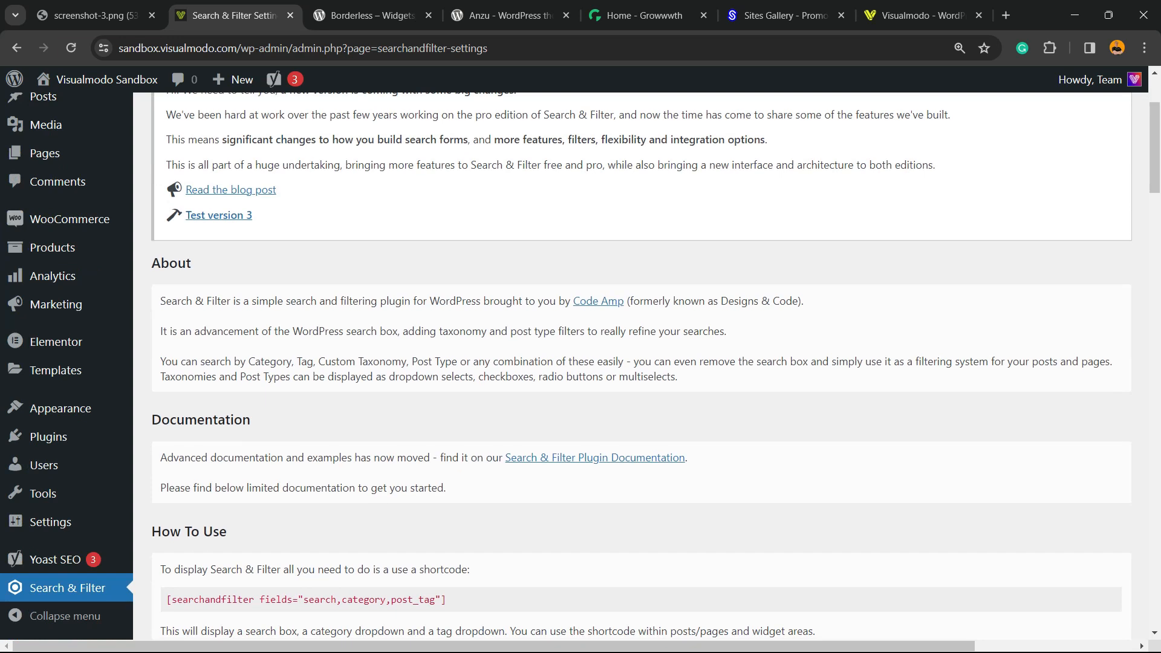
scroll(641, 363, "down", 2)
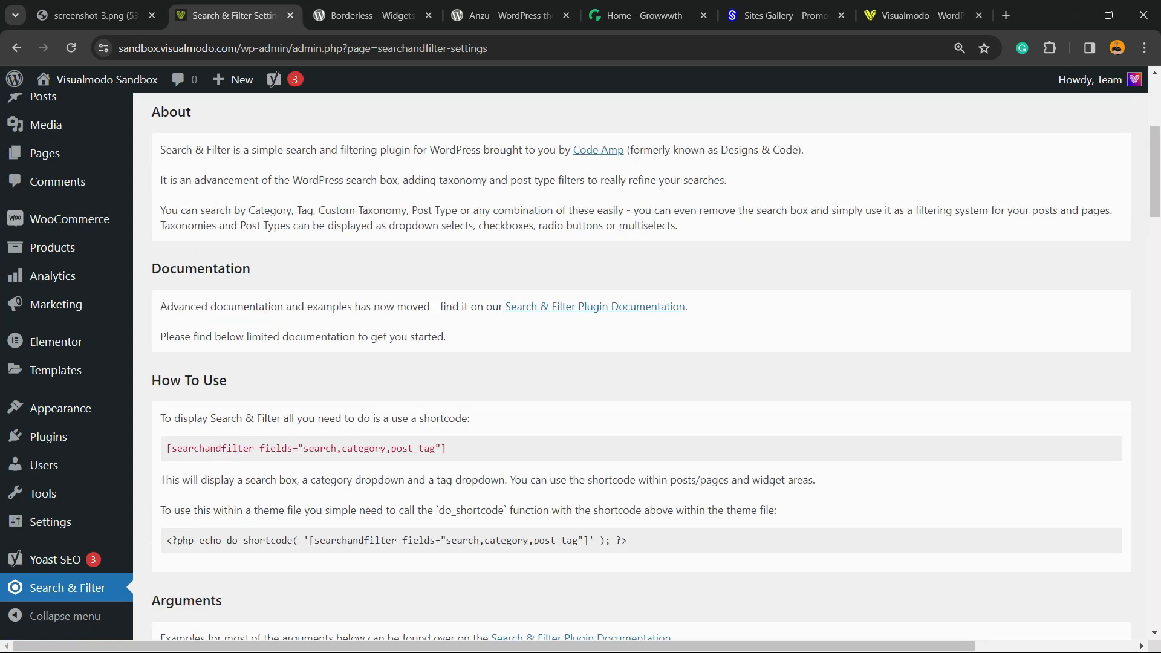
key("ctrl+plus")
key("ctrl+plus")
triple_click(257, 406)
scroll(259, 375, "down", 2)
triple_click(261, 308)
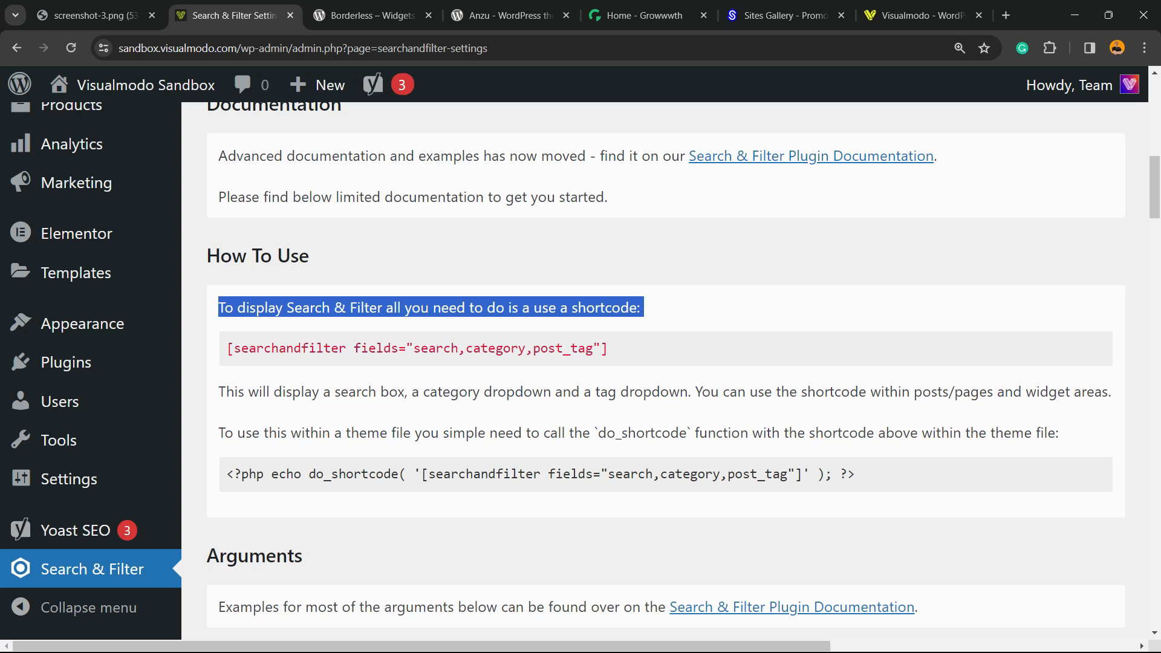
triple_click(410, 349)
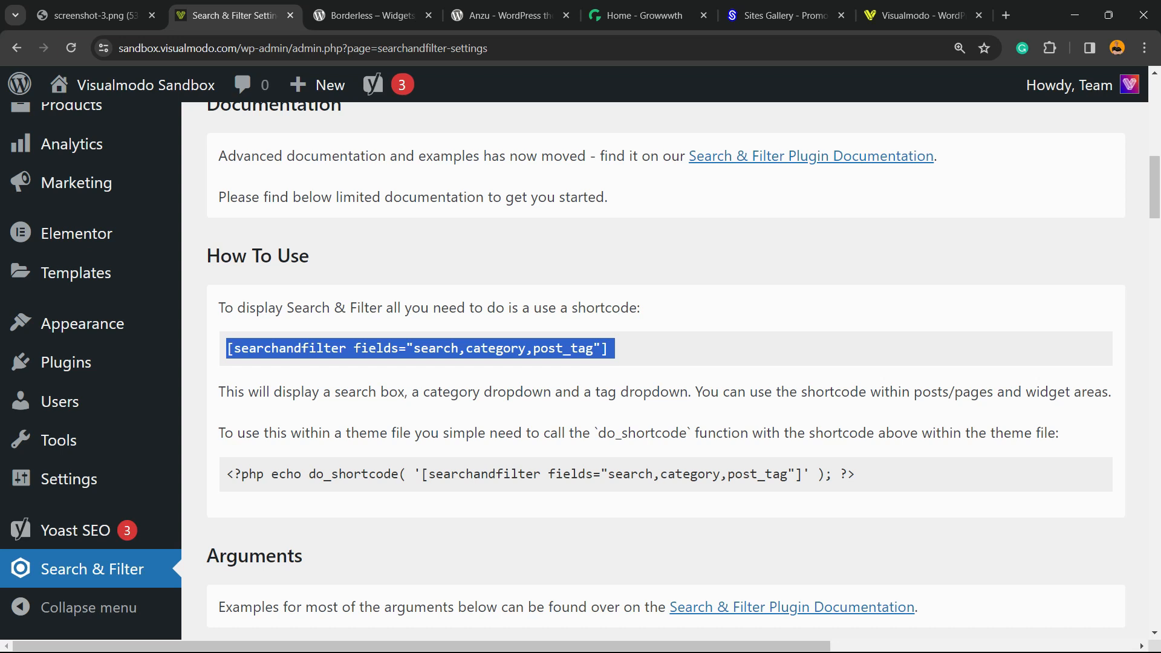
Review the Arguments table listing the shortcode's options, from fields and types to submit_label and search_placeholder.
scroll(665, 363, "down", 2)
double_click(254, 404)
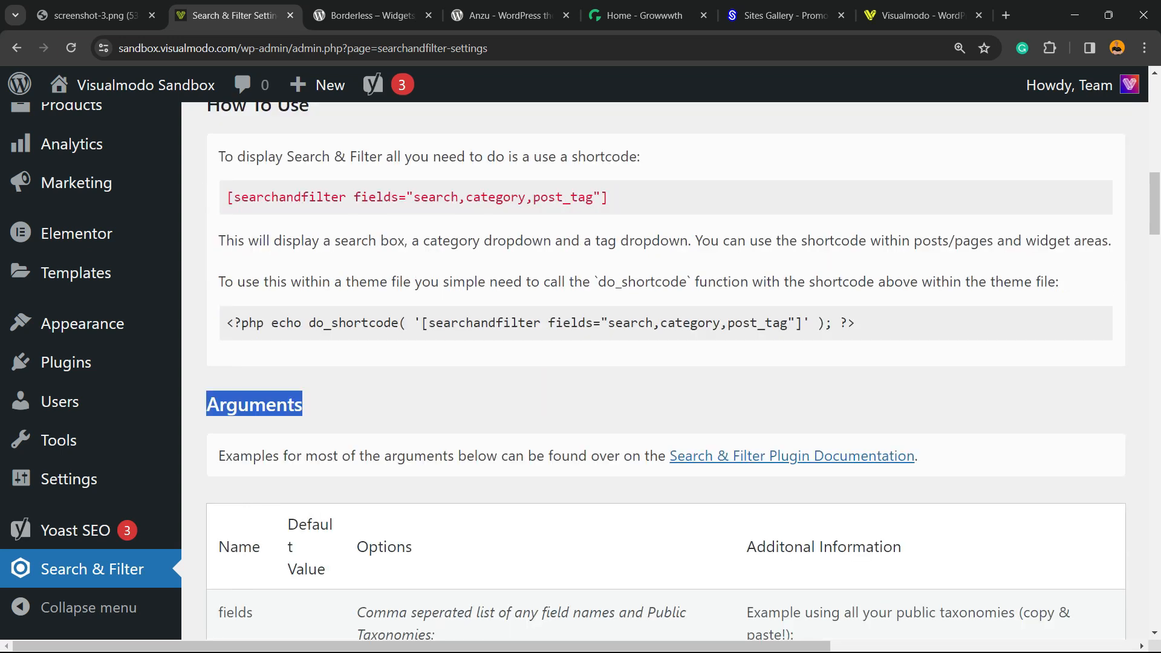
scroll(665, 363, "down", 4)
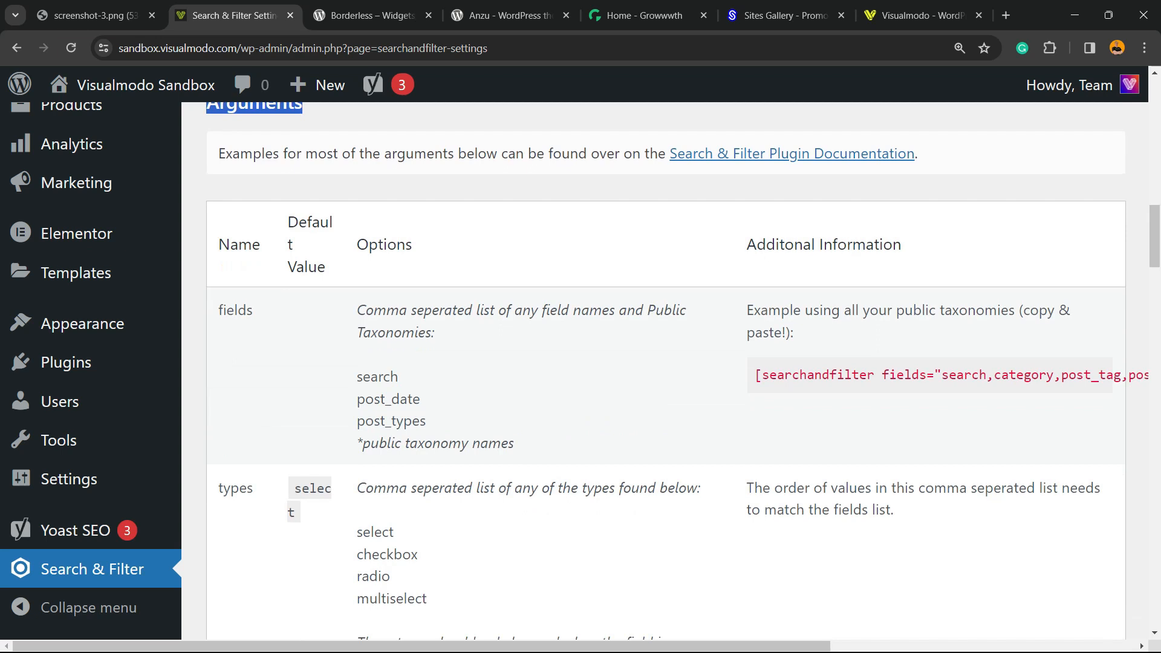
scroll(335, 440, "down", 4)
key("ctrl+minus")
scroll(650, 368, "down", 6)
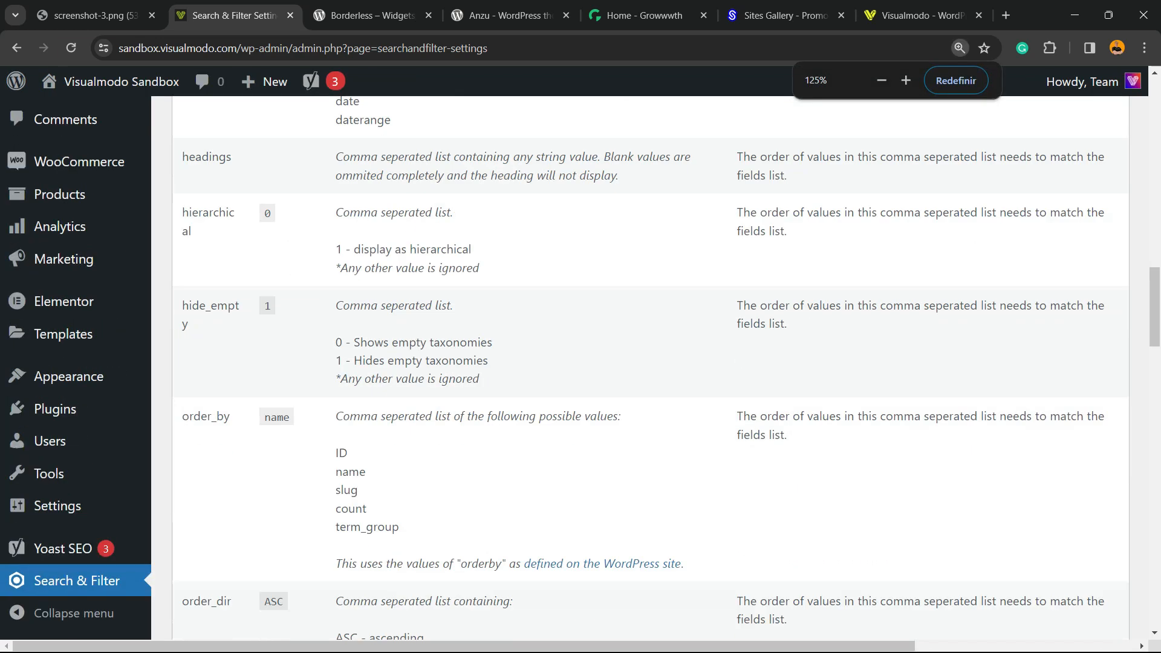
scroll(651, 369, "down", 4)
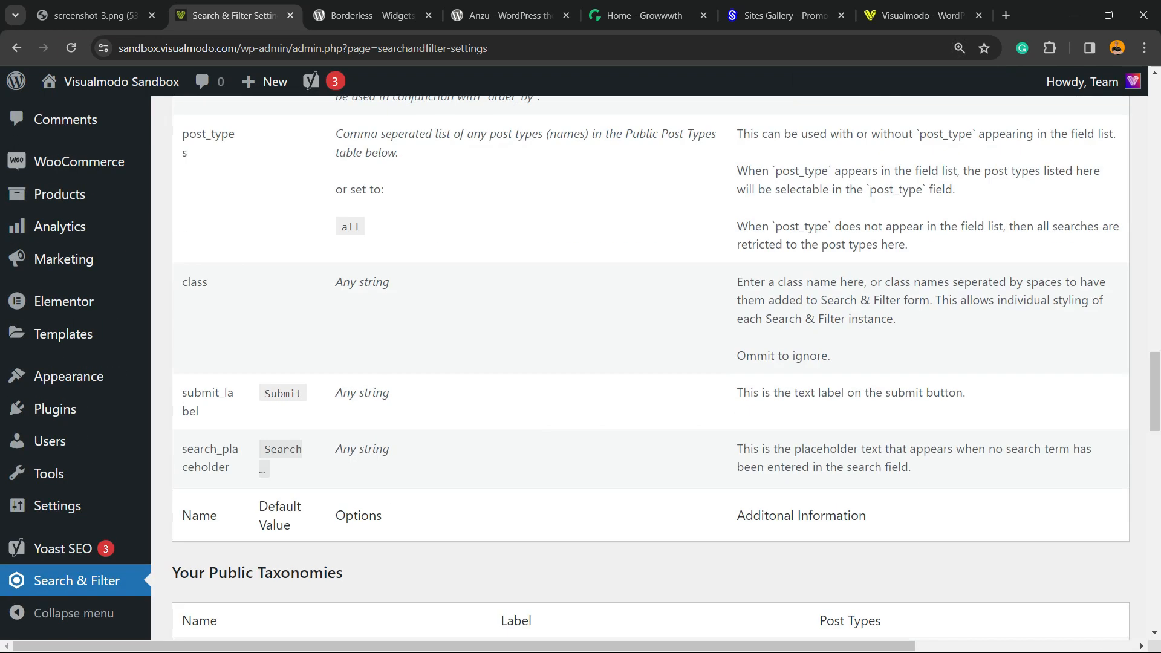
scroll(650, 368, "down", 4)
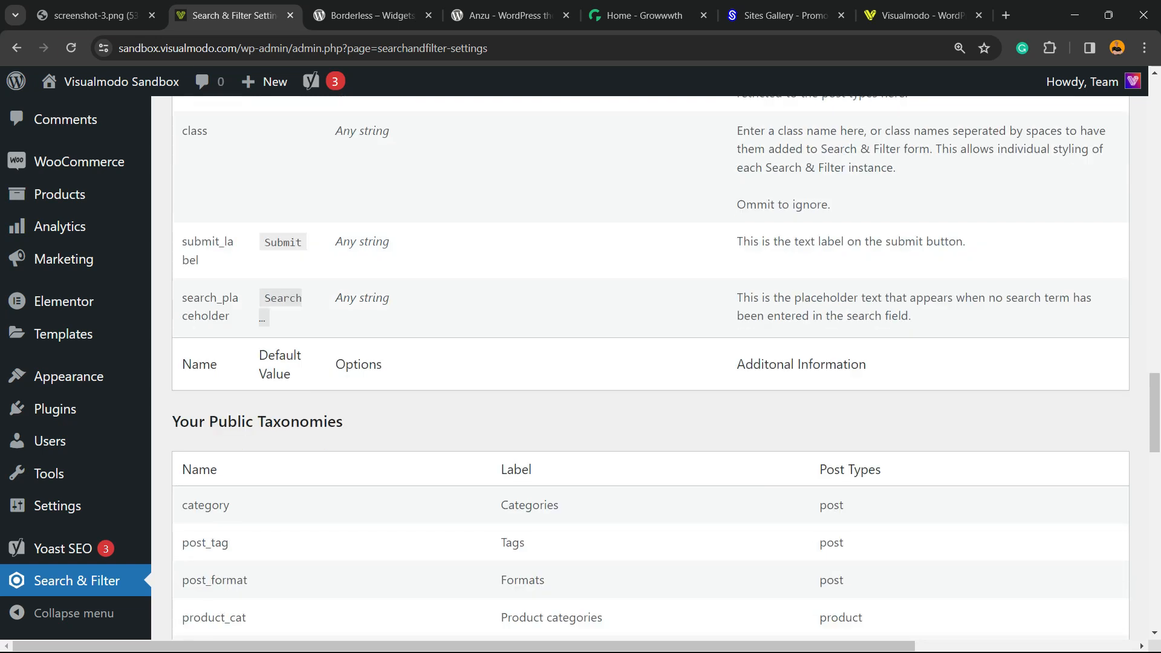
Examine the names in the Your Public Taxonomies and Your Public Post Types tables.
double_click(206, 392)
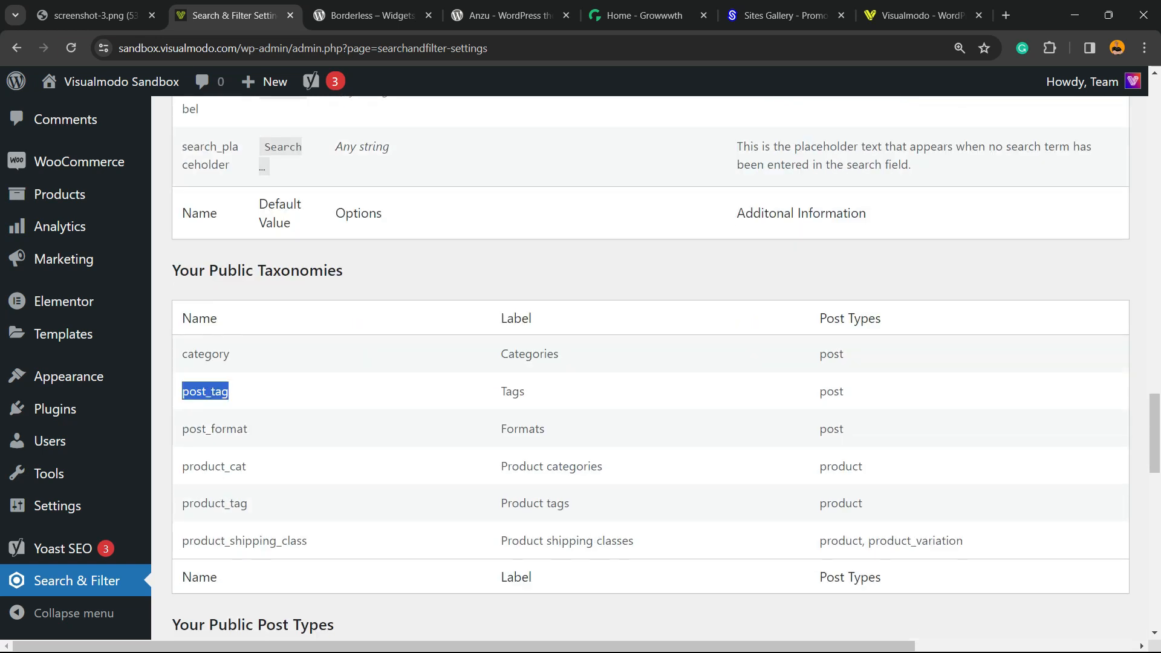
double_click(215, 429)
double_click(214, 467)
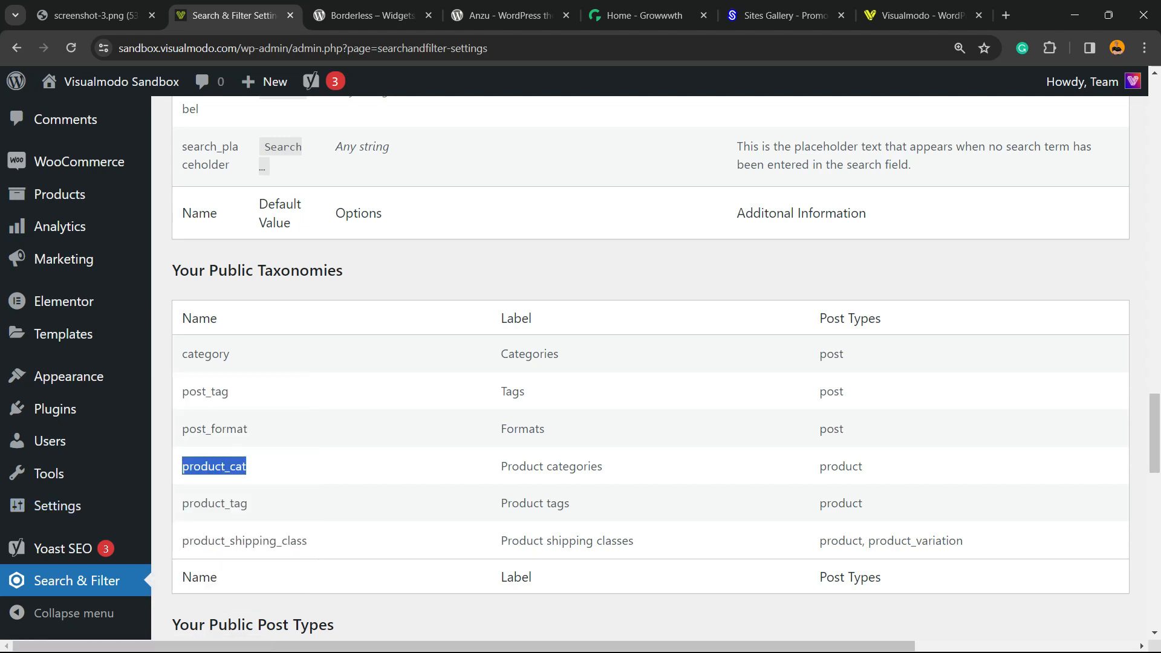
scroll(650, 363, "down", 5)
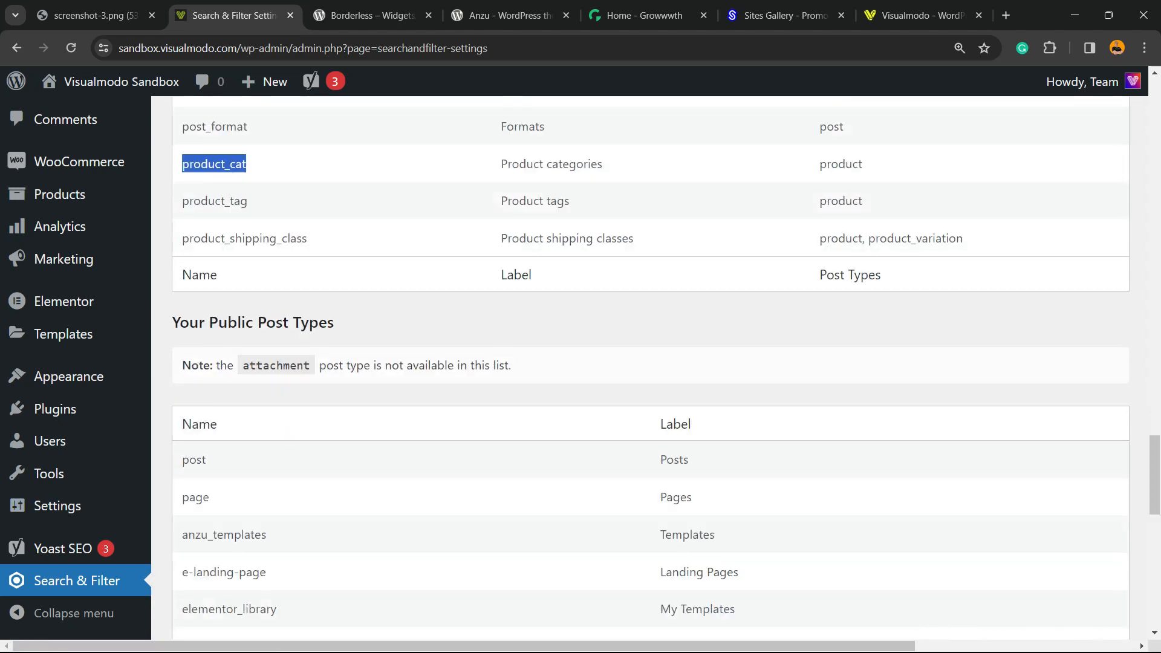
scroll(650, 362, "up", 5)
scroll(650, 362, "down", 7)
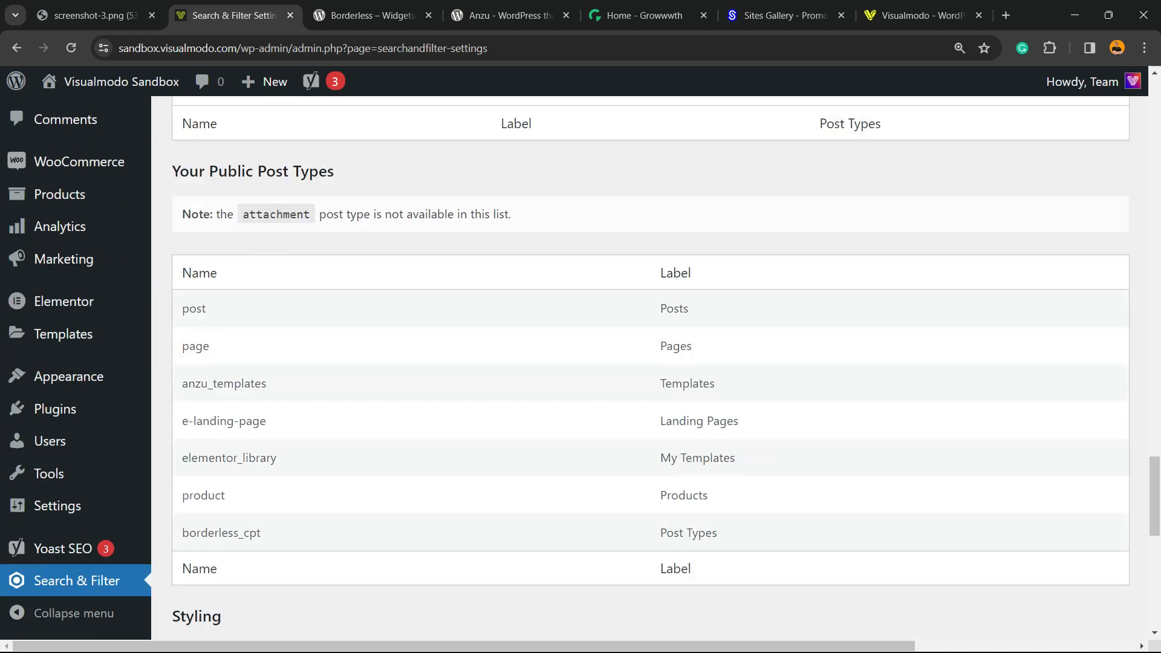
scroll(650, 363, "down", 5)
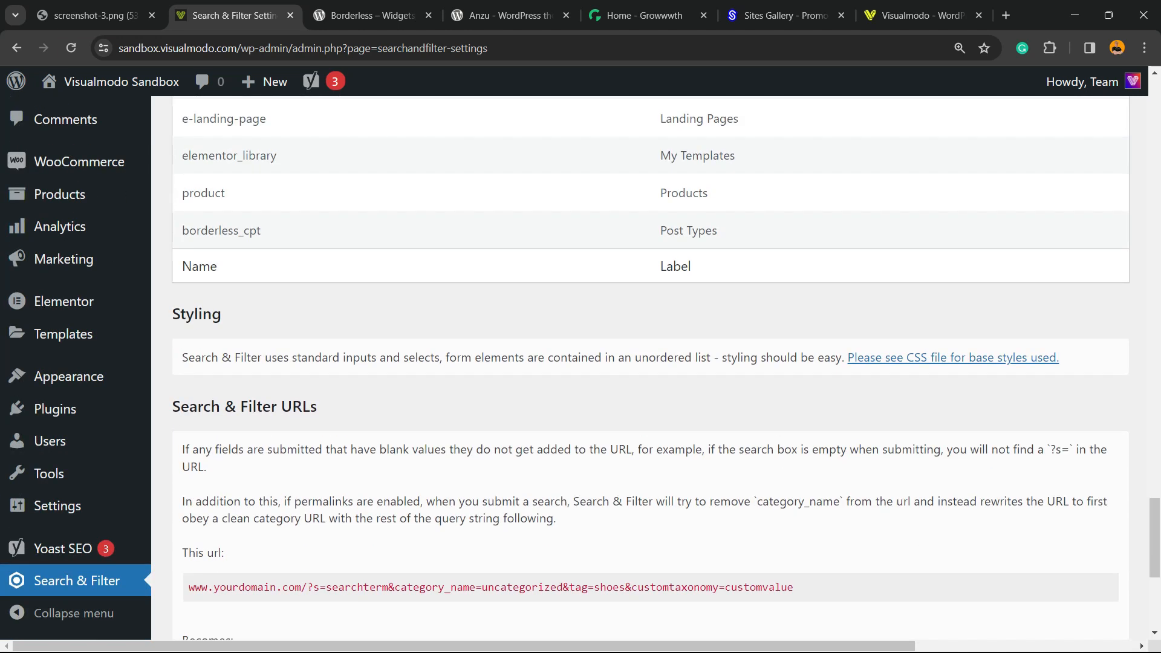
Read the Styling section's note on the form elements used by Search & Filter.
triple_click(513, 357)
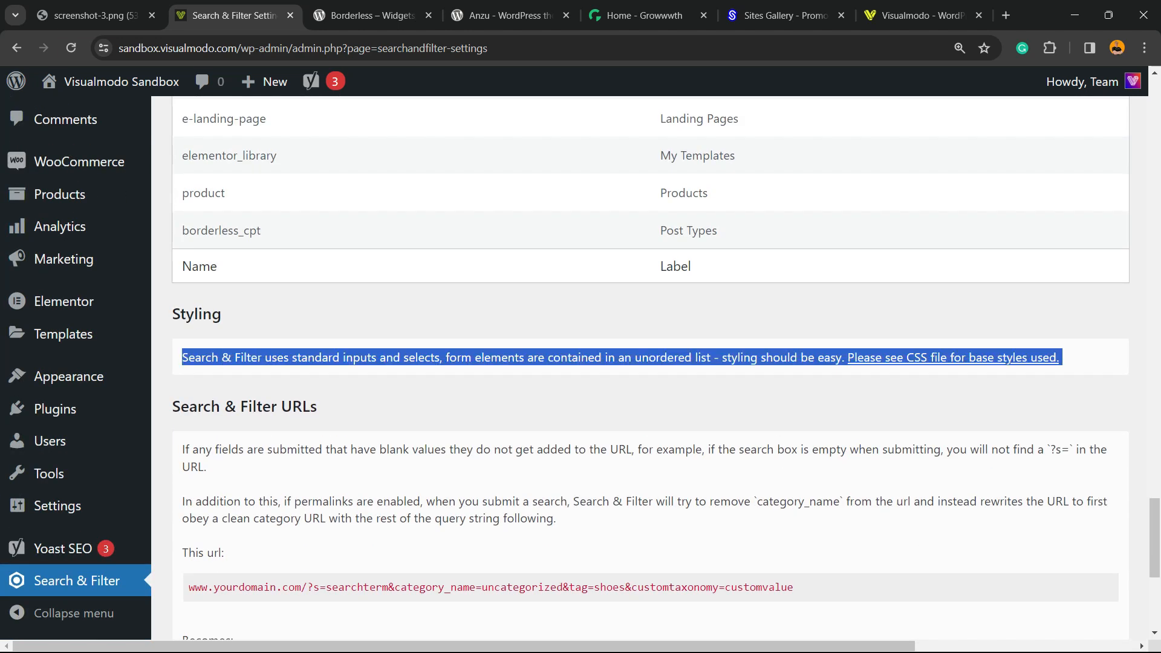
double_click(317, 357)
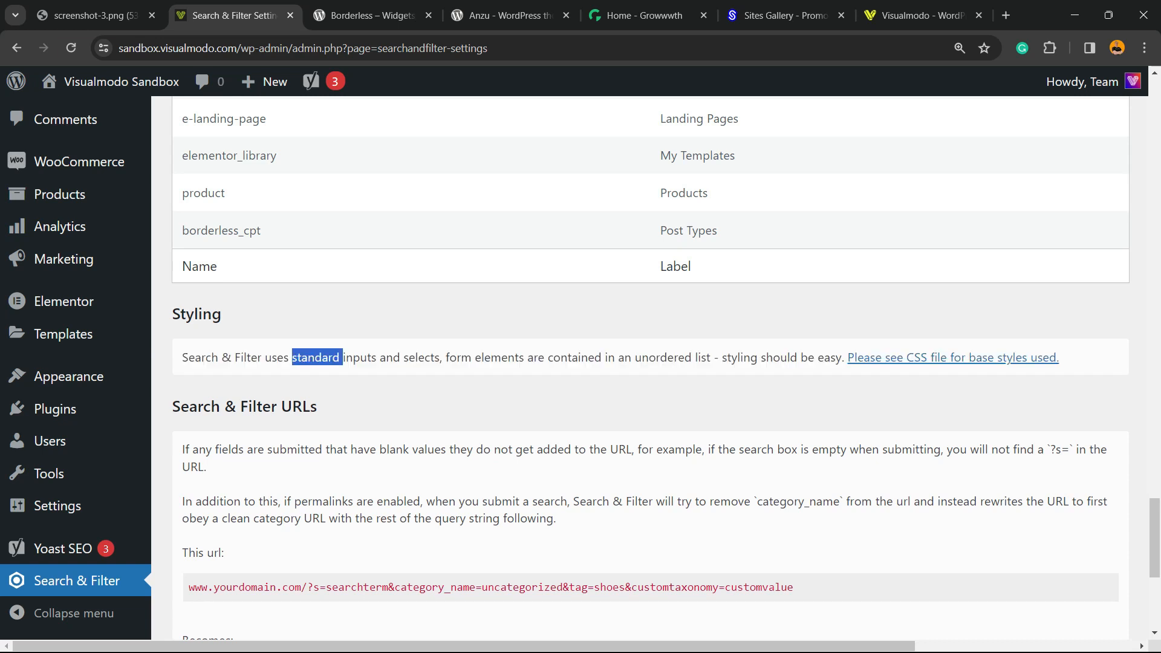
triple_click(317, 358)
triple_click(501, 357)
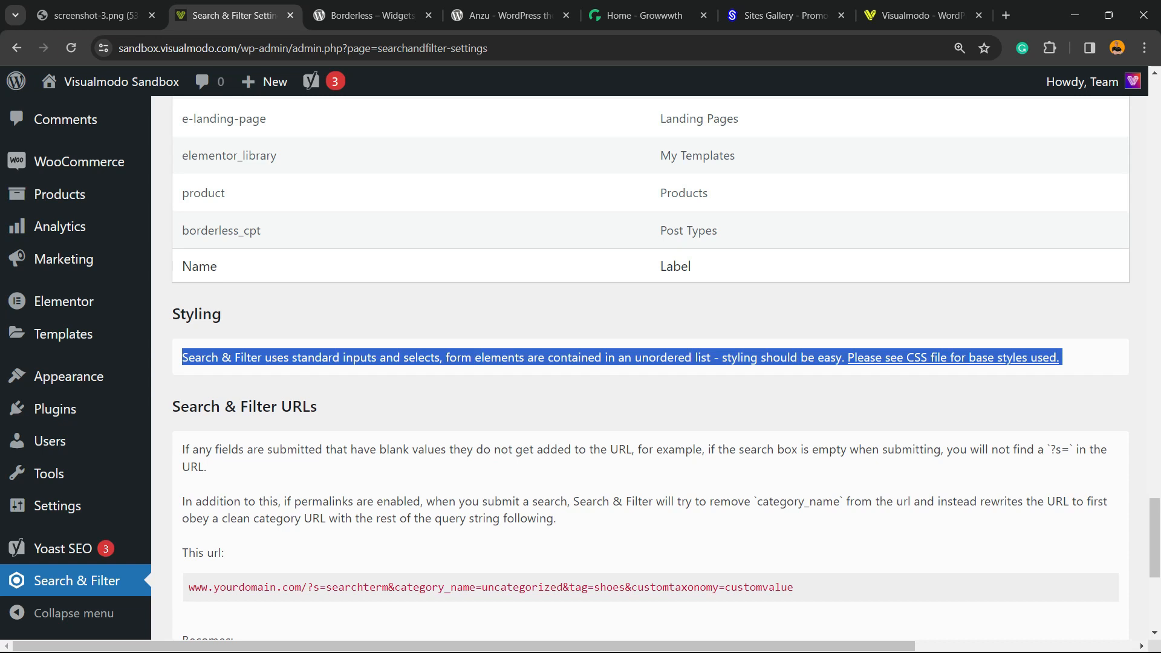
left_click(641, 358)
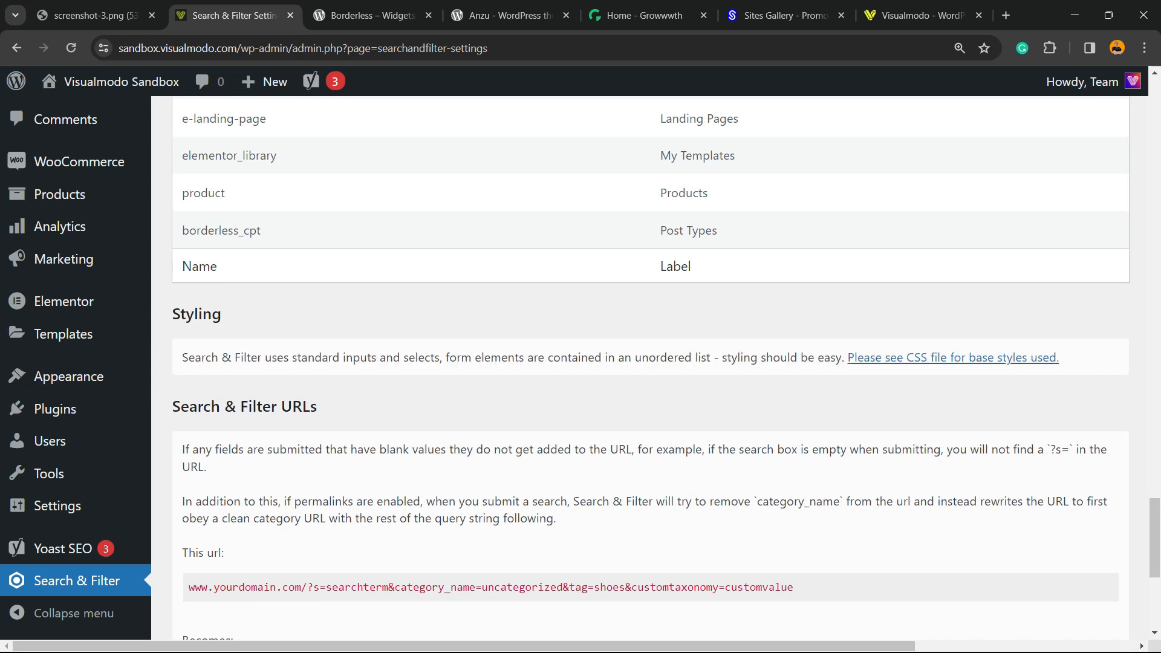
Open the plugin's base-styles CSS file in a new tab, review its rules, and return to the settings page.
right_click(886, 358)
left_click(957, 377)
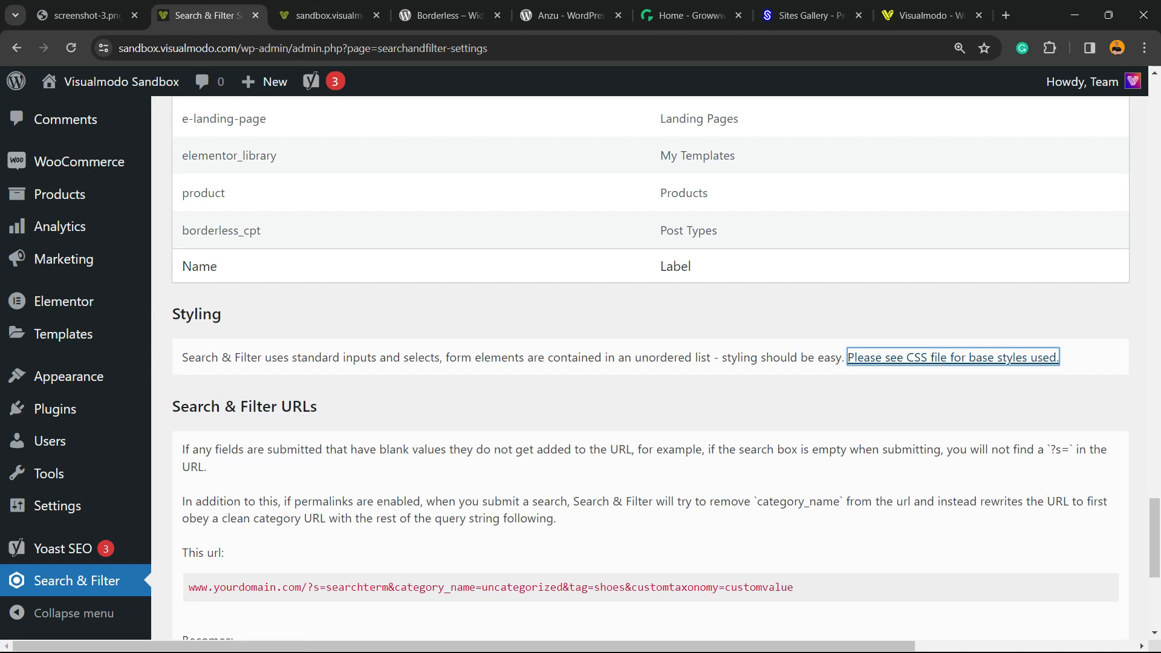
left_click(327, 16)
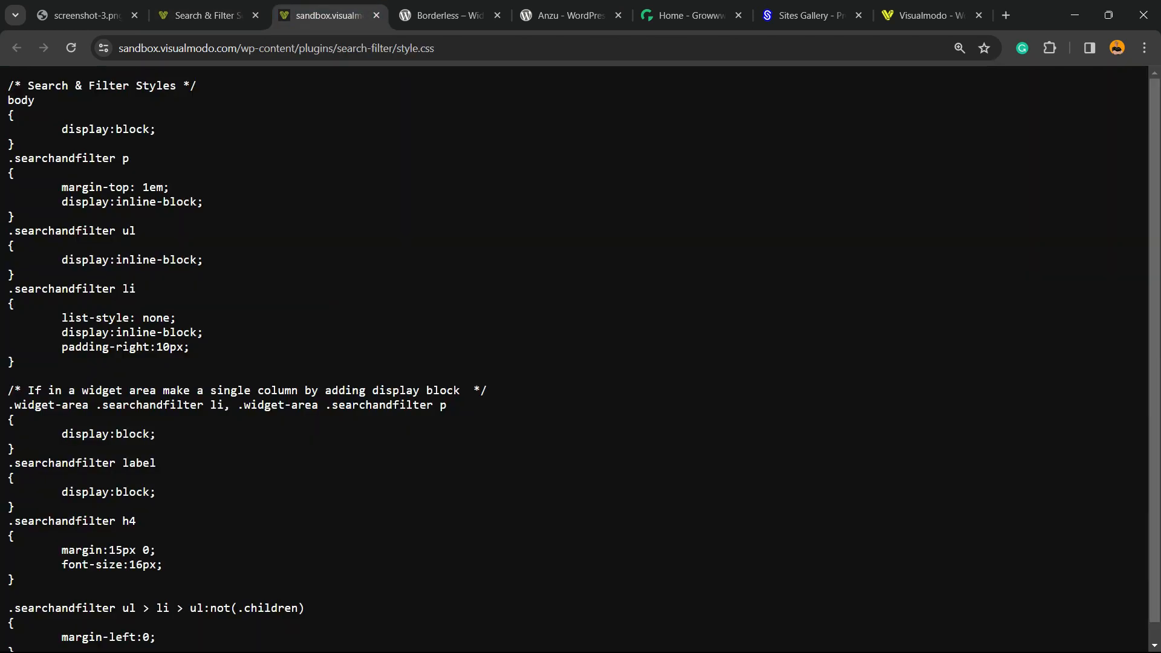
scroll(581, 359, "down", 1)
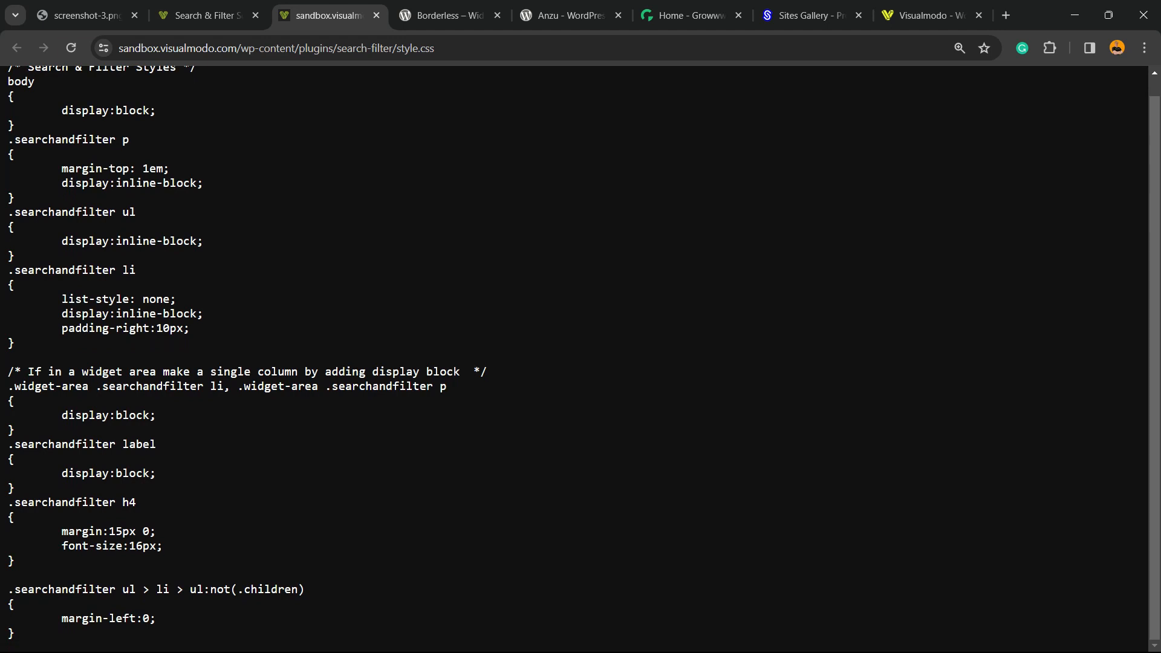
scroll(580, 360, "up", 1)
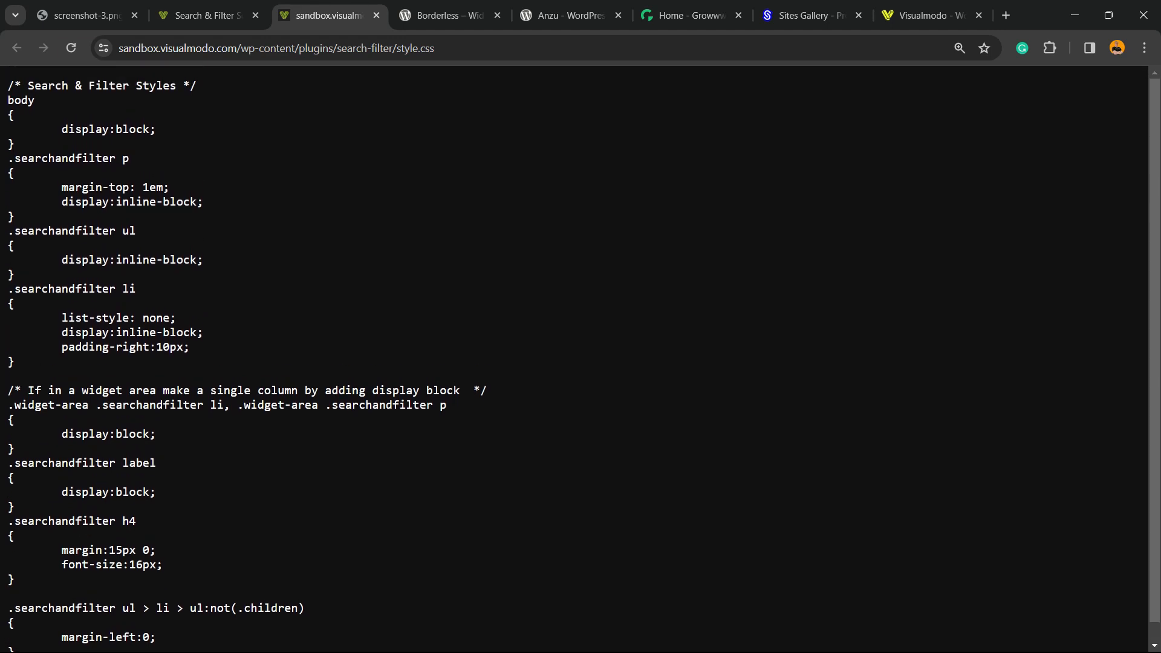
left_click(209, 15)
left_click(320, 15)
left_click(209, 15)
Read the Search & Filter URLs section, comparing the original example URL with its rewritten form.
scroll(650, 363, "down", 5)
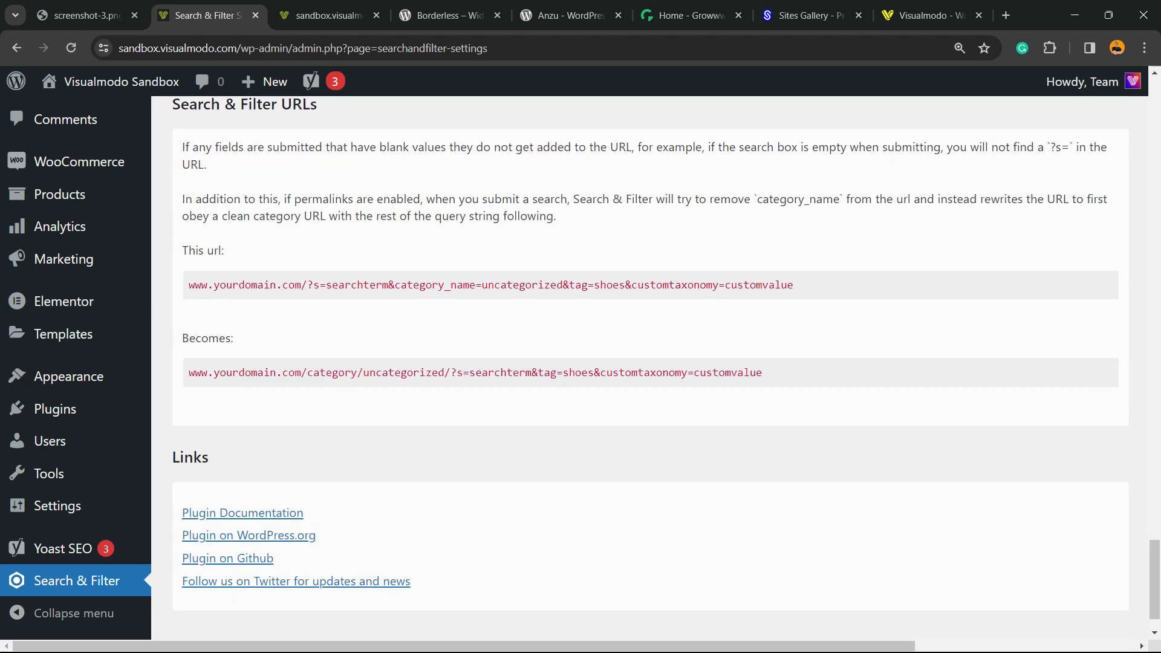
scroll(650, 363, "up", 3)
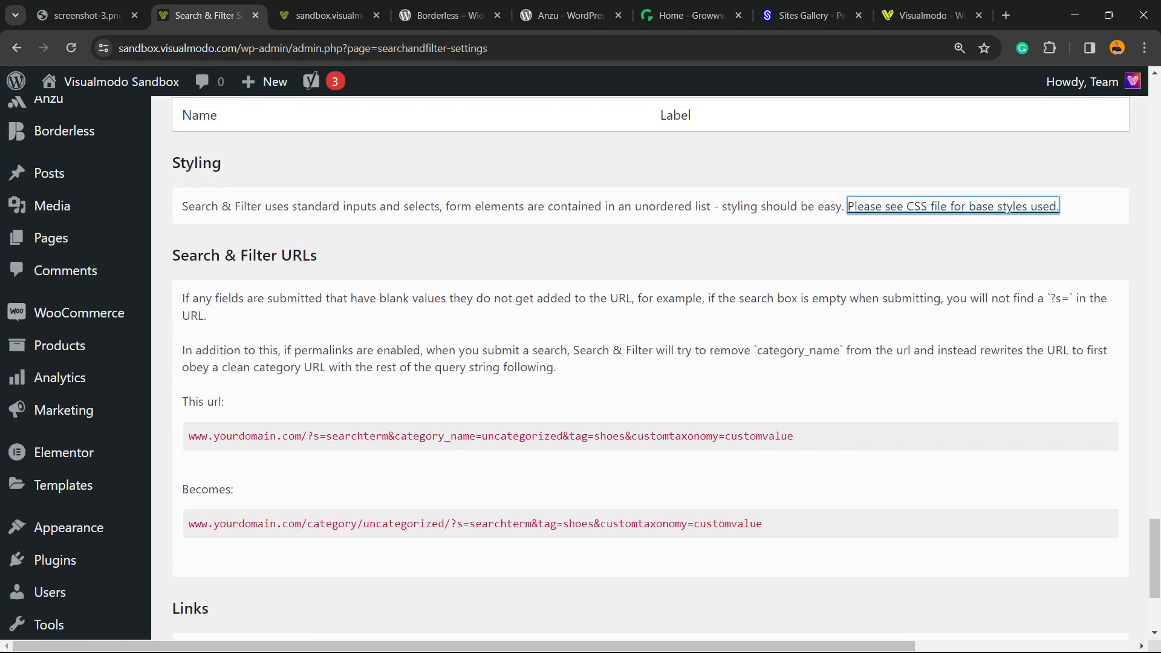
triple_click(491, 437)
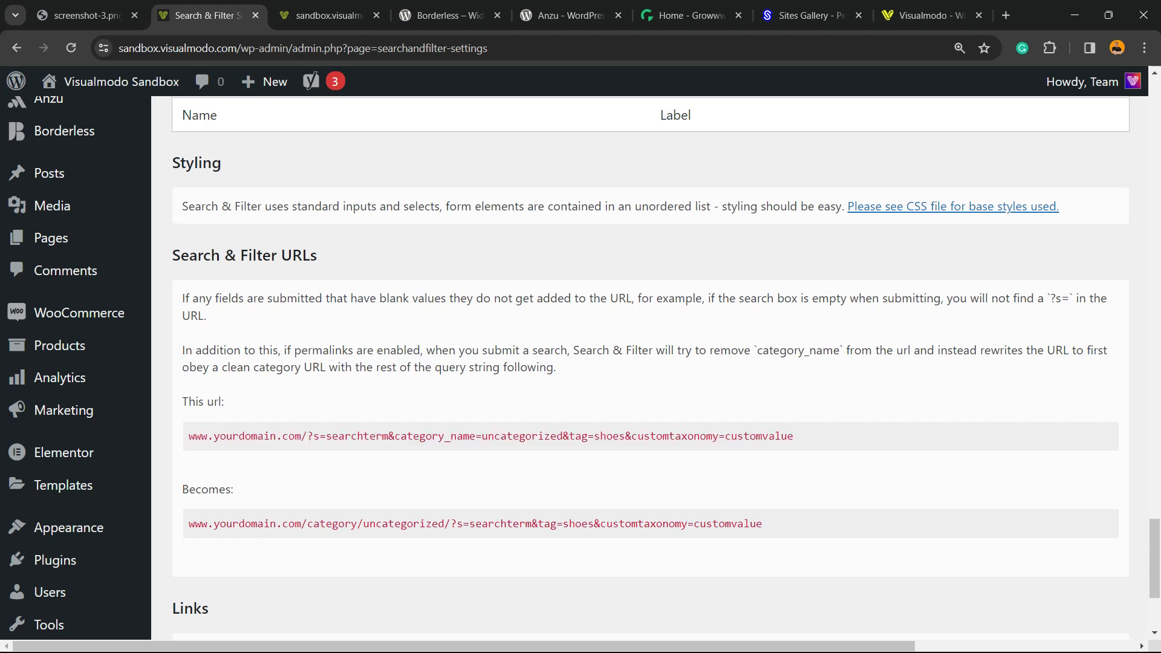
Copy the example shortcode [searchandfilter fields="search,category,post_tag"] from the How To Use section of the settings page.
scroll(650, 363, "down", 3)
scroll(650, 363, "up", 15)
scroll(650, 362, "up", 15)
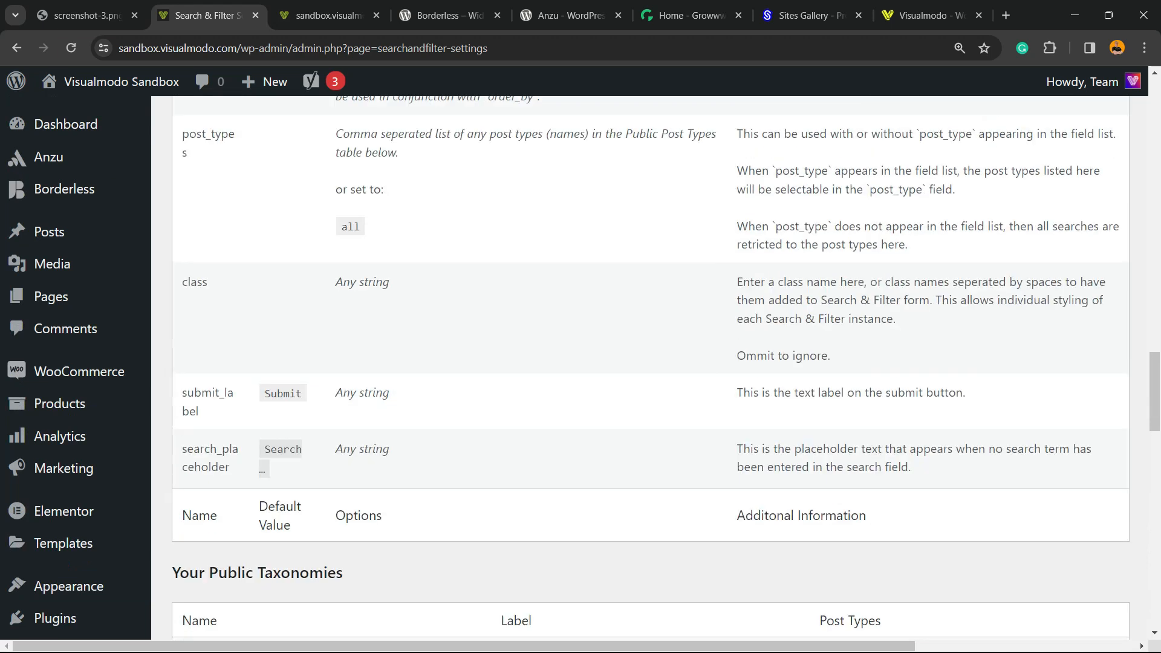
scroll(650, 363, "up", 15)
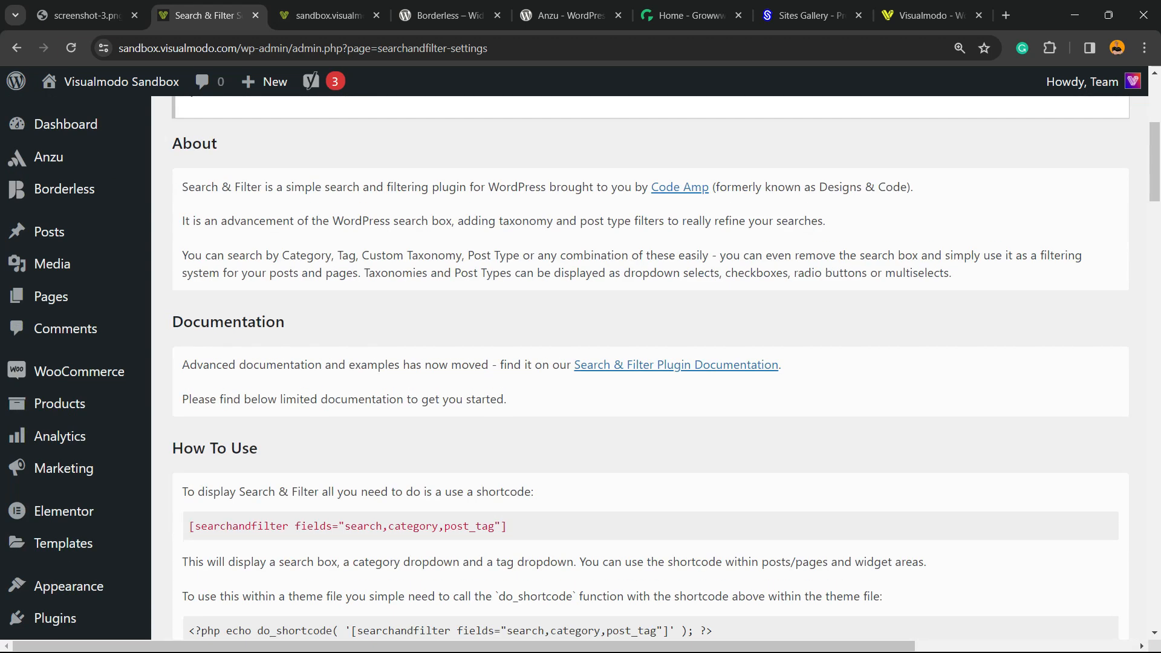
triple_click(242, 526)
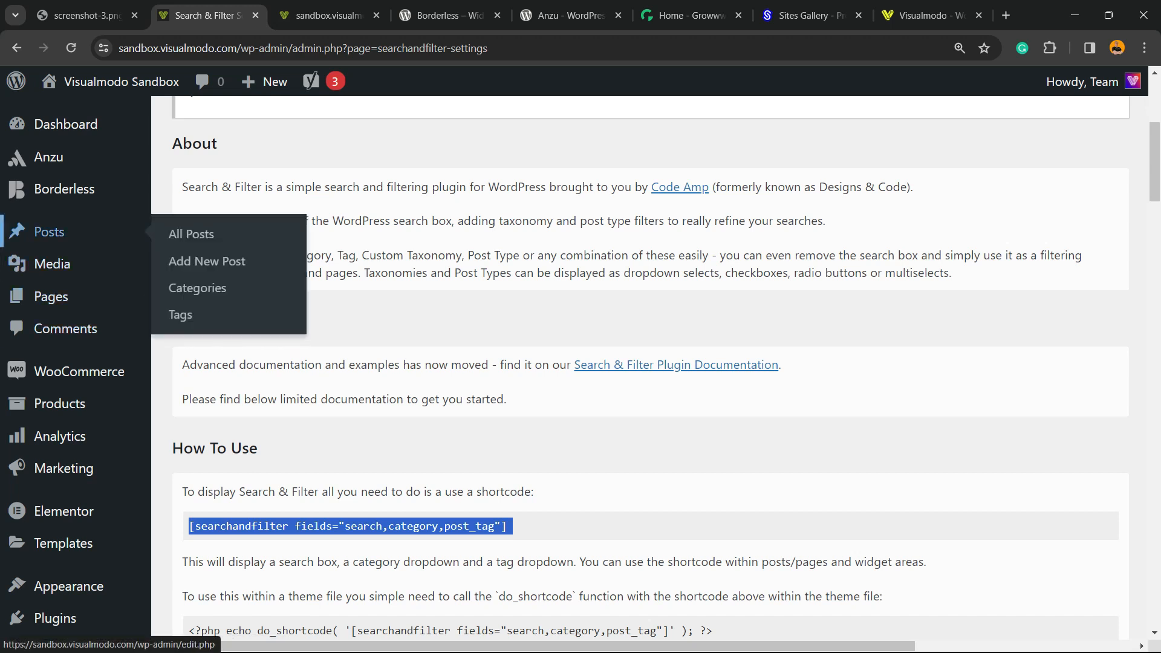
Open the published post "New Post Exemple" for editing from the list of all posts.
left_click(51, 232)
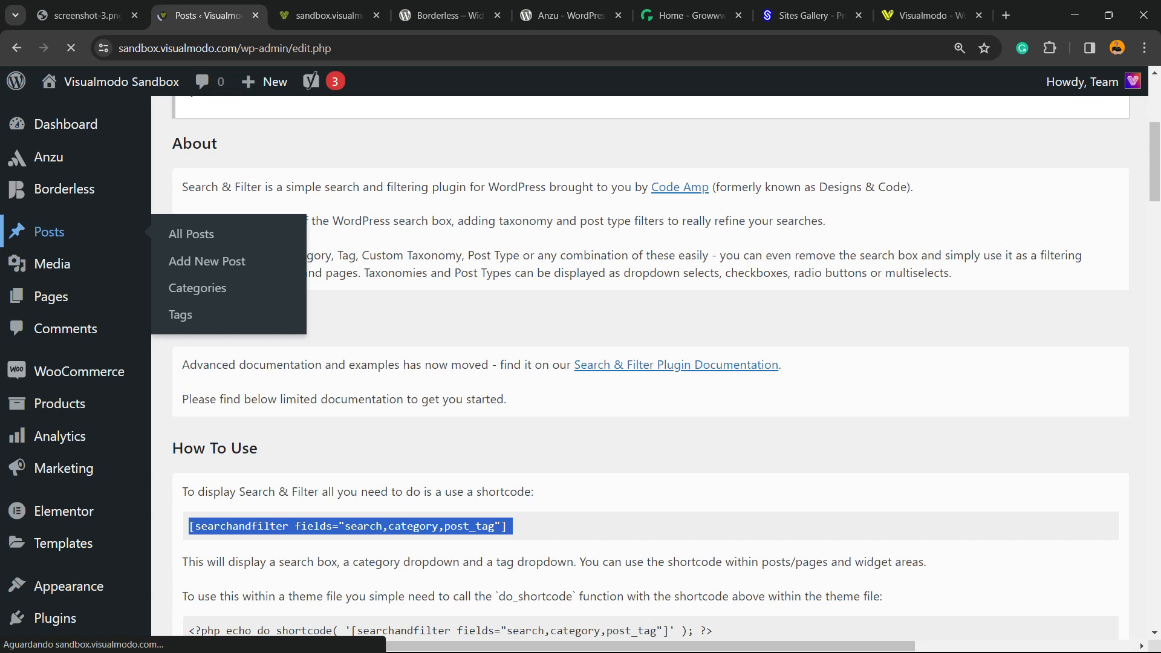
scroll(650, 363, "down", 3)
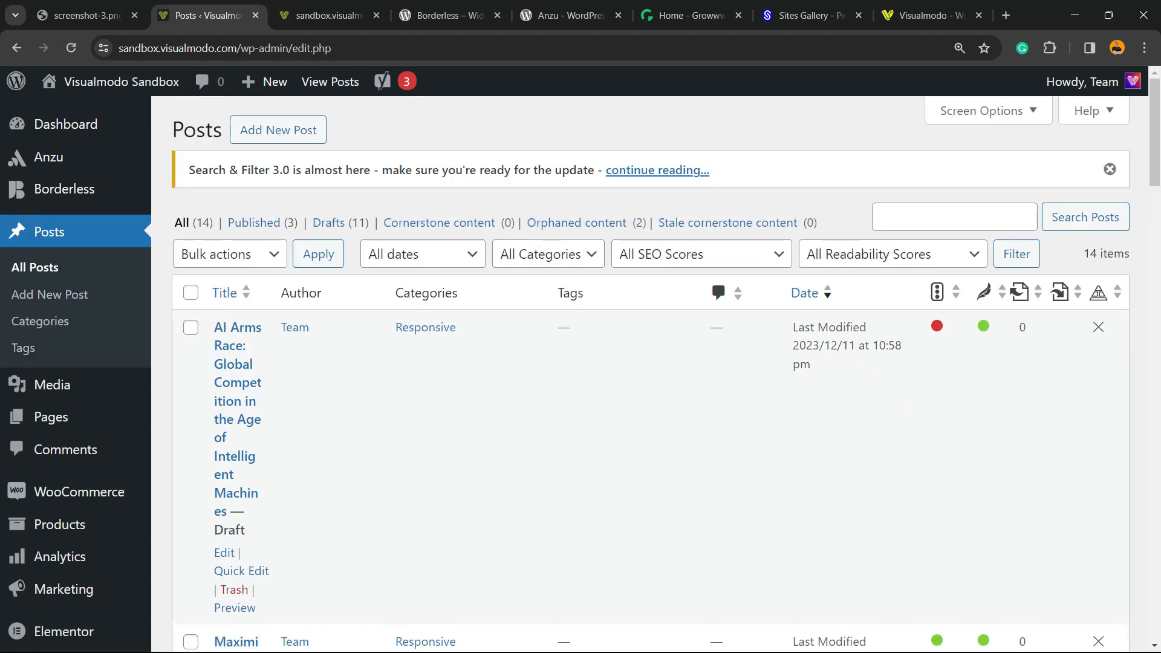
scroll(650, 363, "down", 5)
scroll(650, 375, "down", 10)
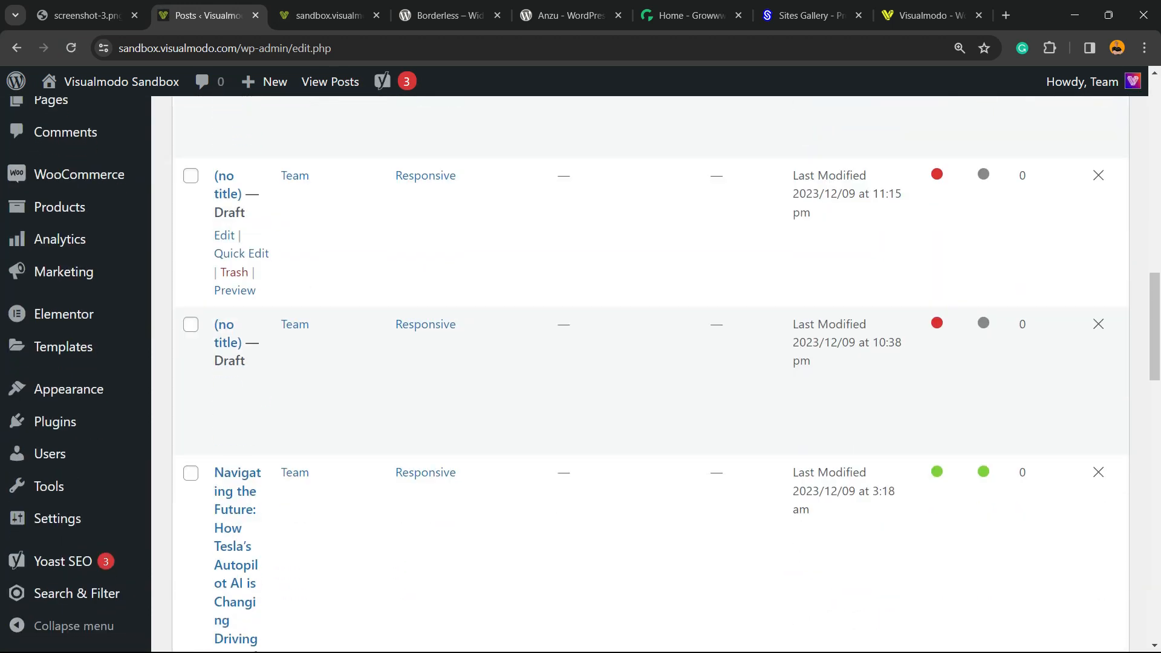
scroll(650, 375, "down", 6)
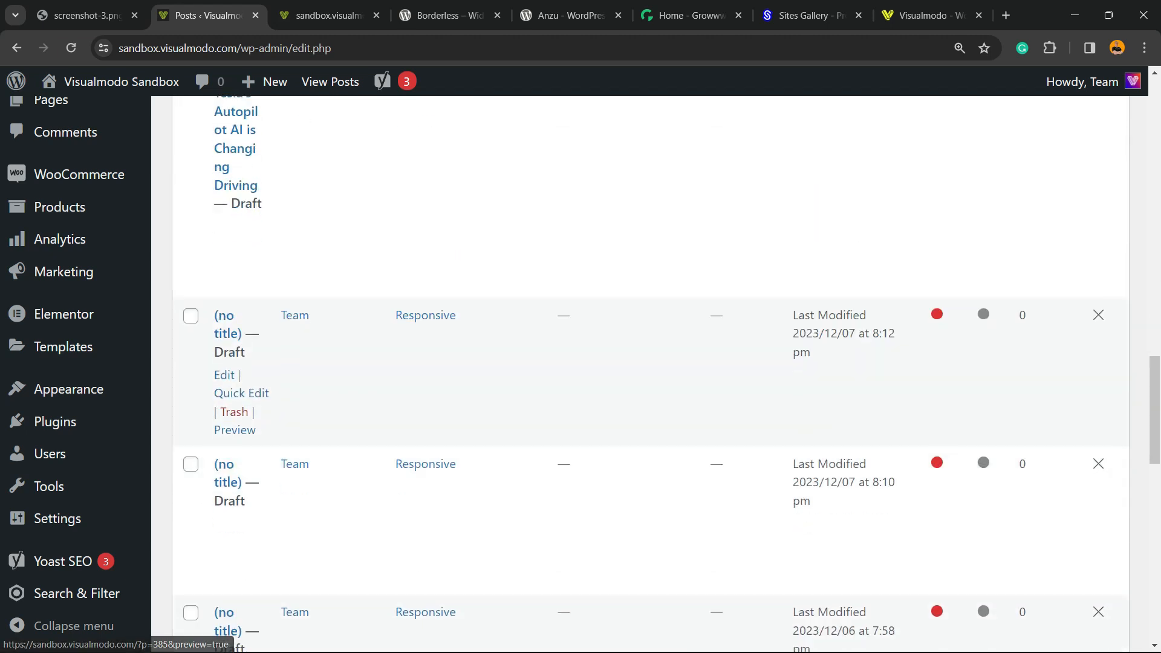
scroll(651, 375, "down", 4)
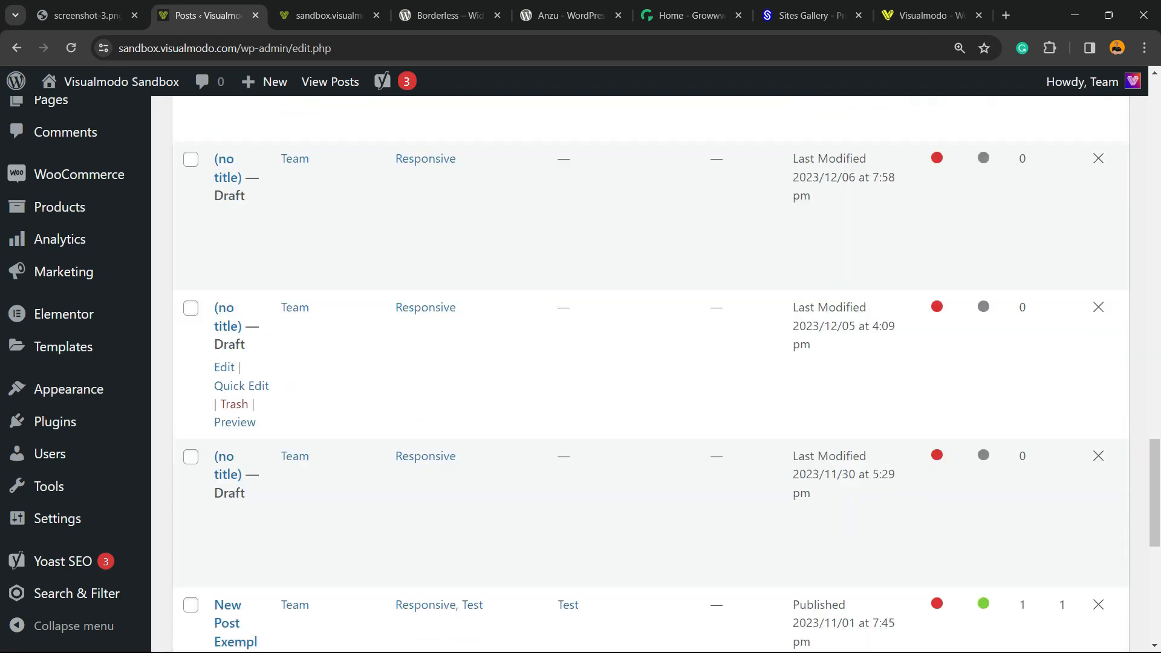
key("ctrl+minus")
key("ctrl+minus")
left_click(216, 419)
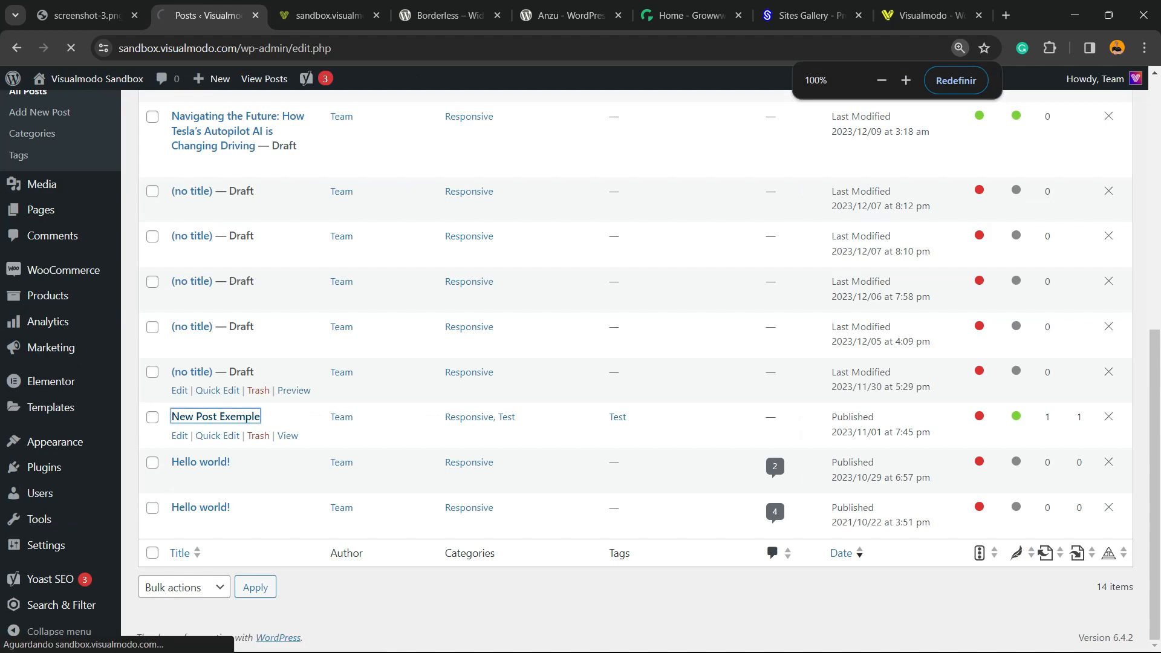
Replace the existing shortcode block below the first paragraph with a new Shortcode block containing [searchandfilter fields="search,category,post_tag"].
scroll(635, 363, "up", 6)
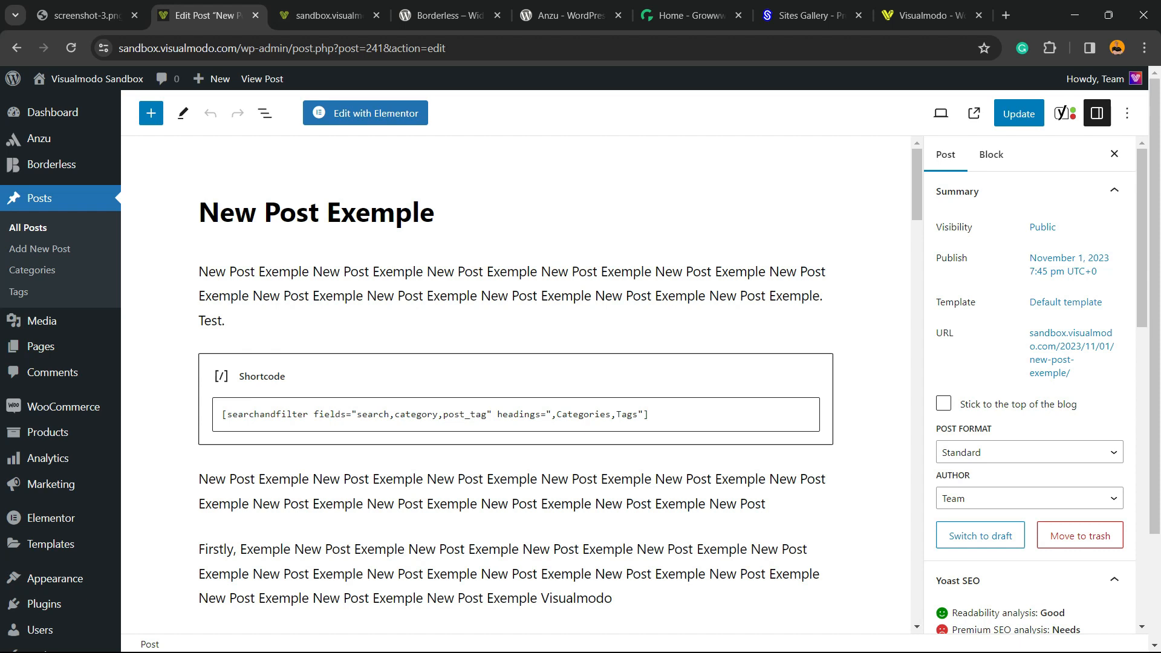
left_click(515, 378)
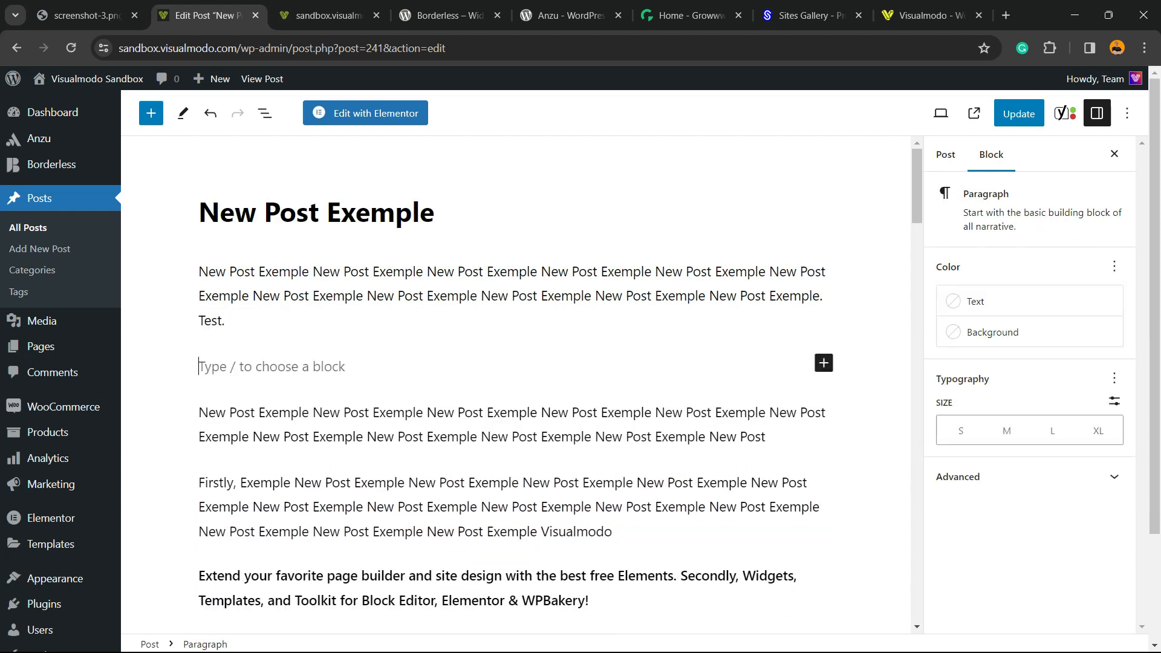
left_click(824, 363)
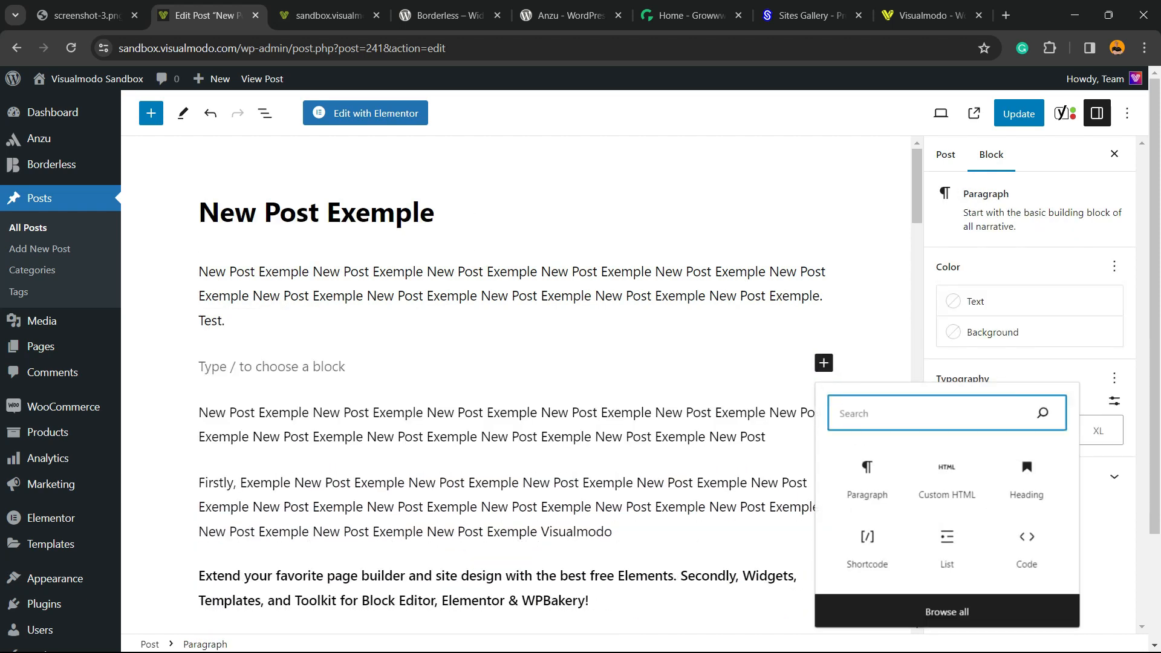
type("sh")
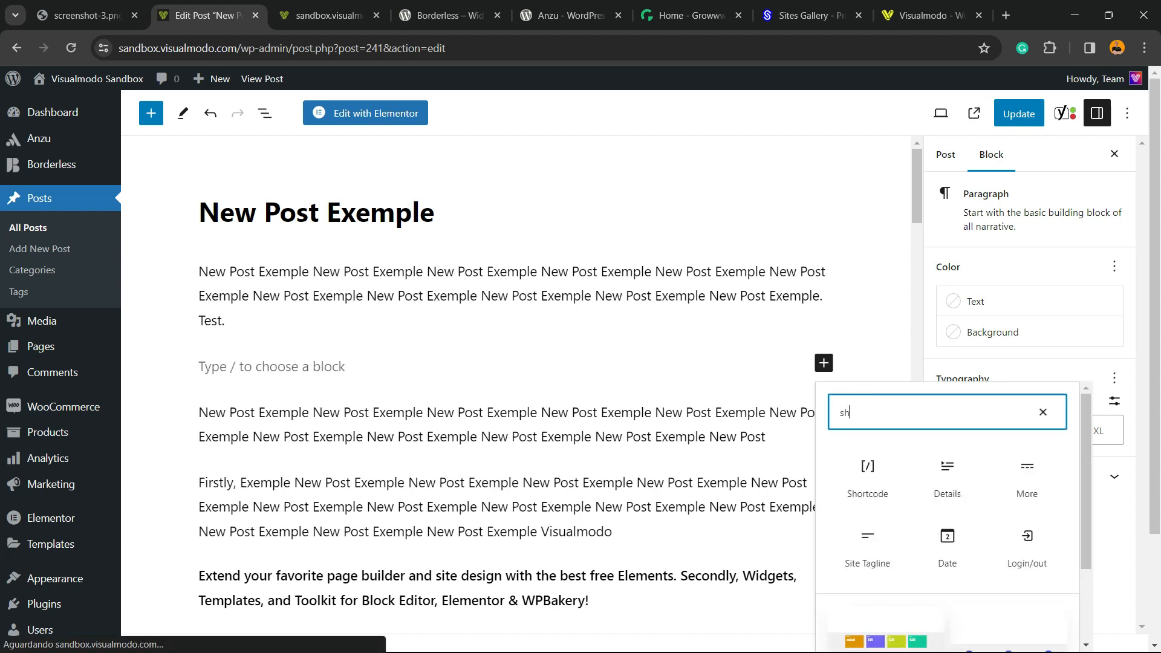
left_click(868, 475)
type("[searchandfilter fields=\"search,category,post_tag\"]")
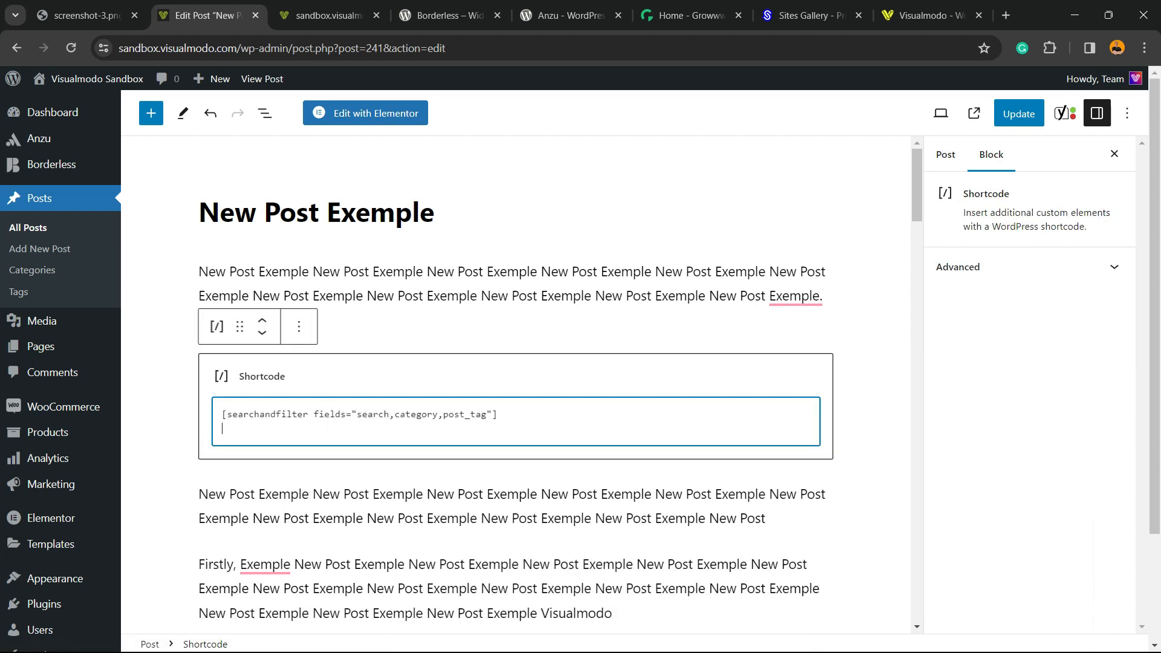
Remove the empty line after the shortcode and update the post.
left_click(512, 297)
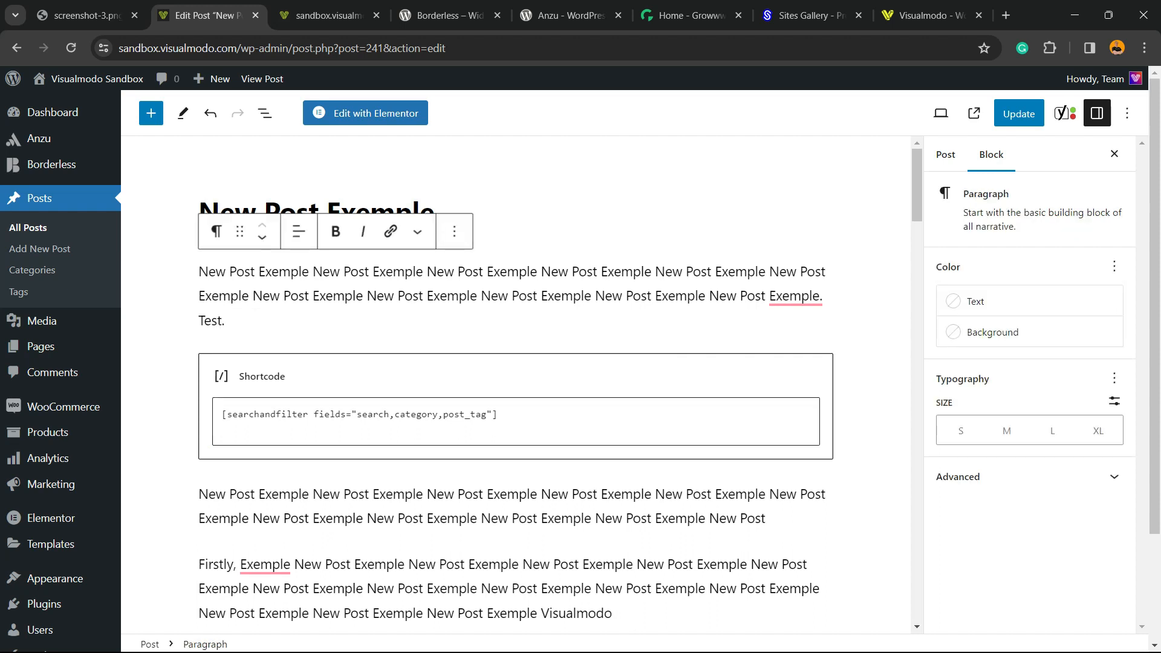
left_click(223, 429)
key("BackSpace")
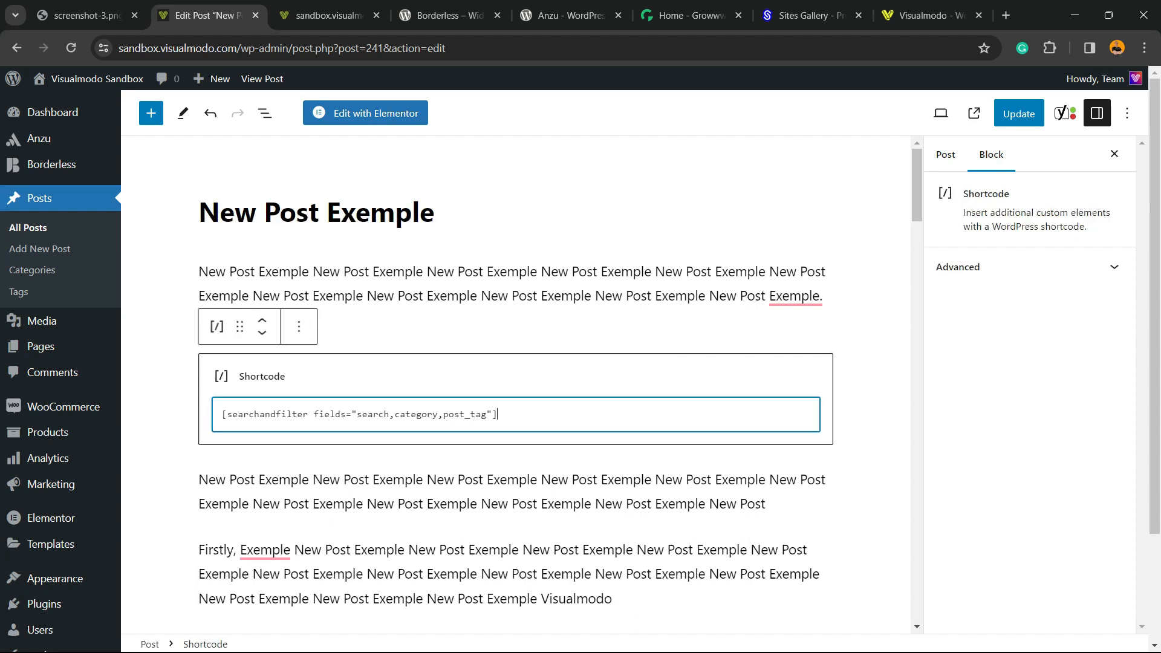
key("ctrl+s")
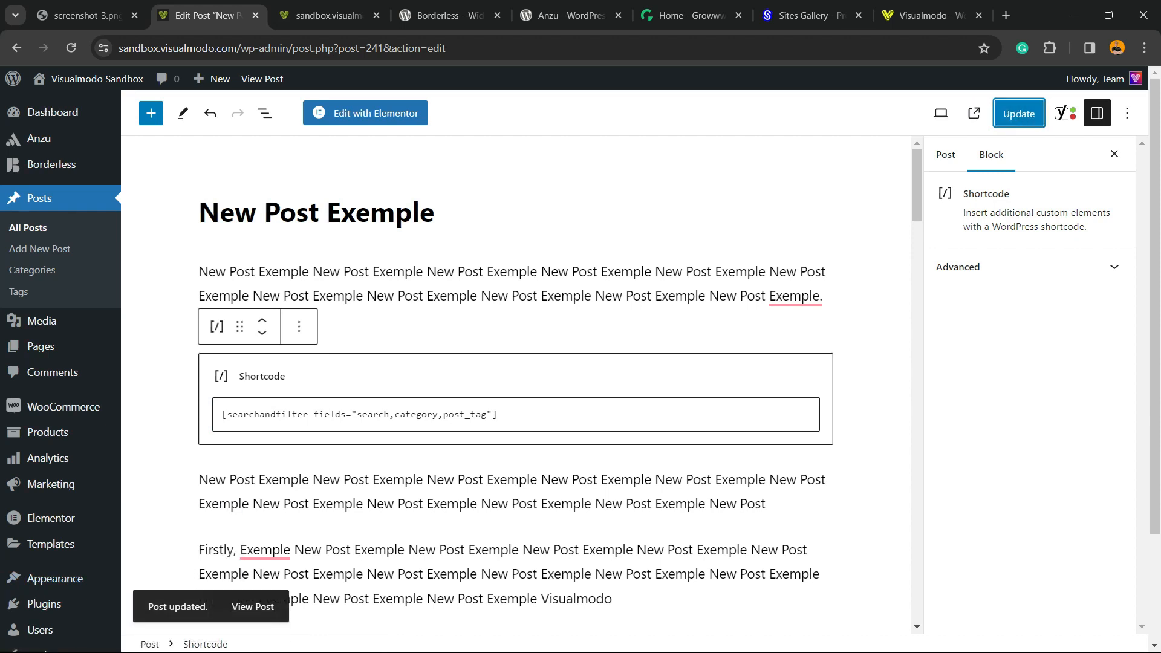
View the updated post in a new browser tab and close the leftover CSS file tab.
right_click(253, 607)
left_click(314, 438)
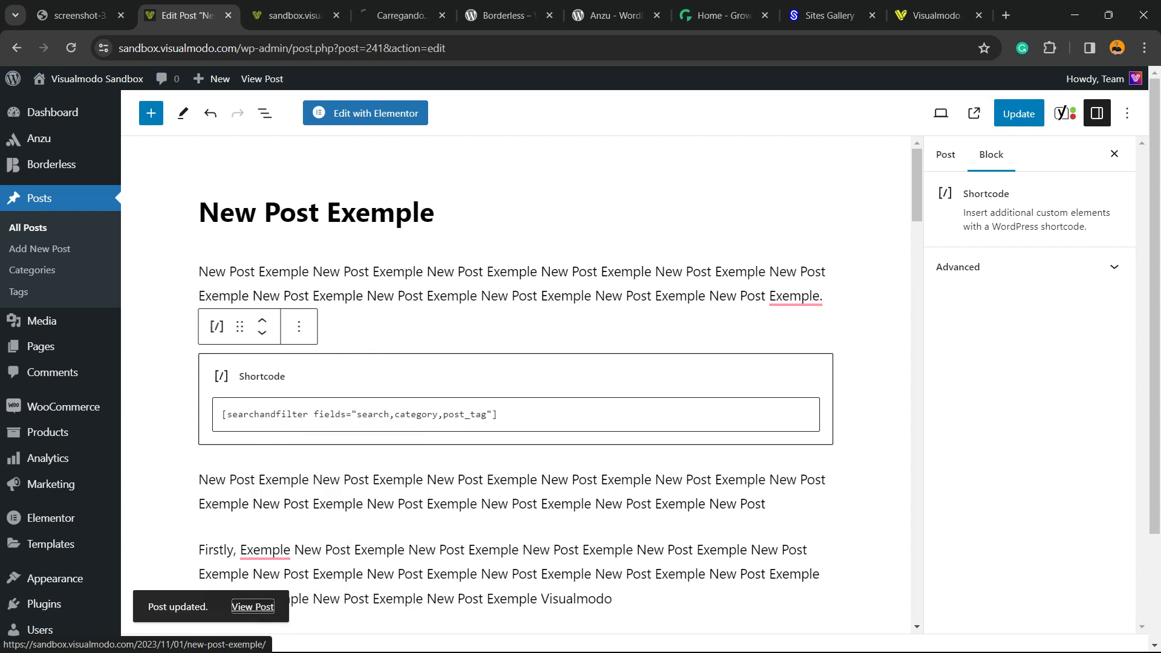
left_click(302, 16)
left_click(396, 15)
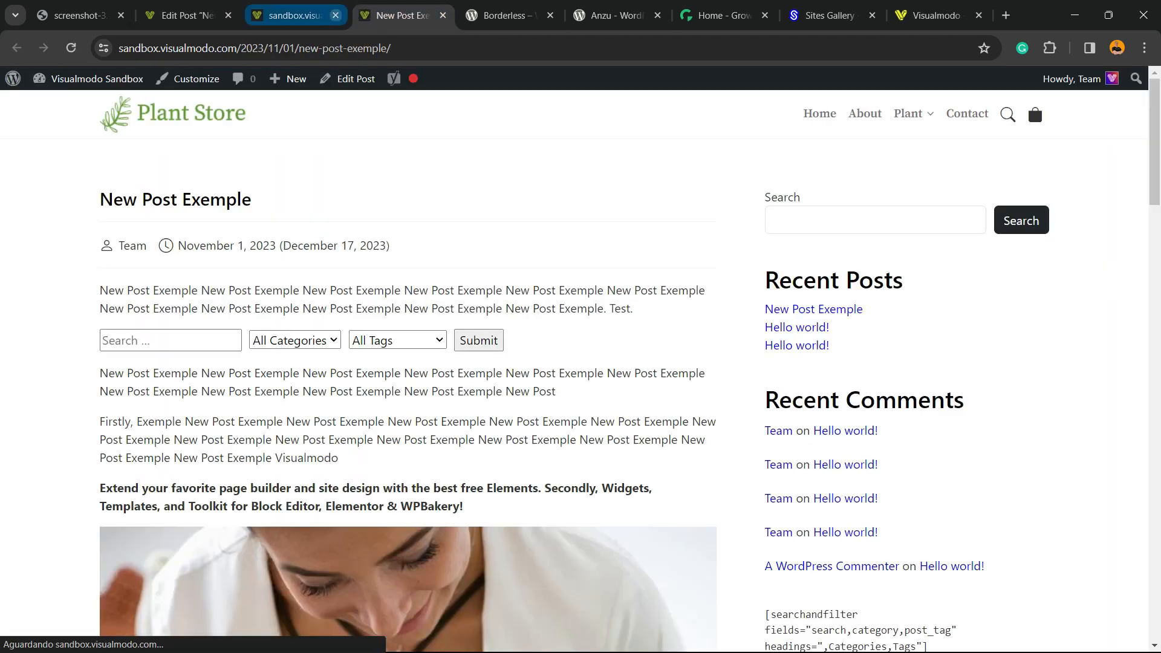
left_click(336, 16)
Check the options in the category and tag dropdowns of the post's search form.
left_click(295, 340)
left_click(397, 341)
left_click(295, 341)
left_click(398, 341)
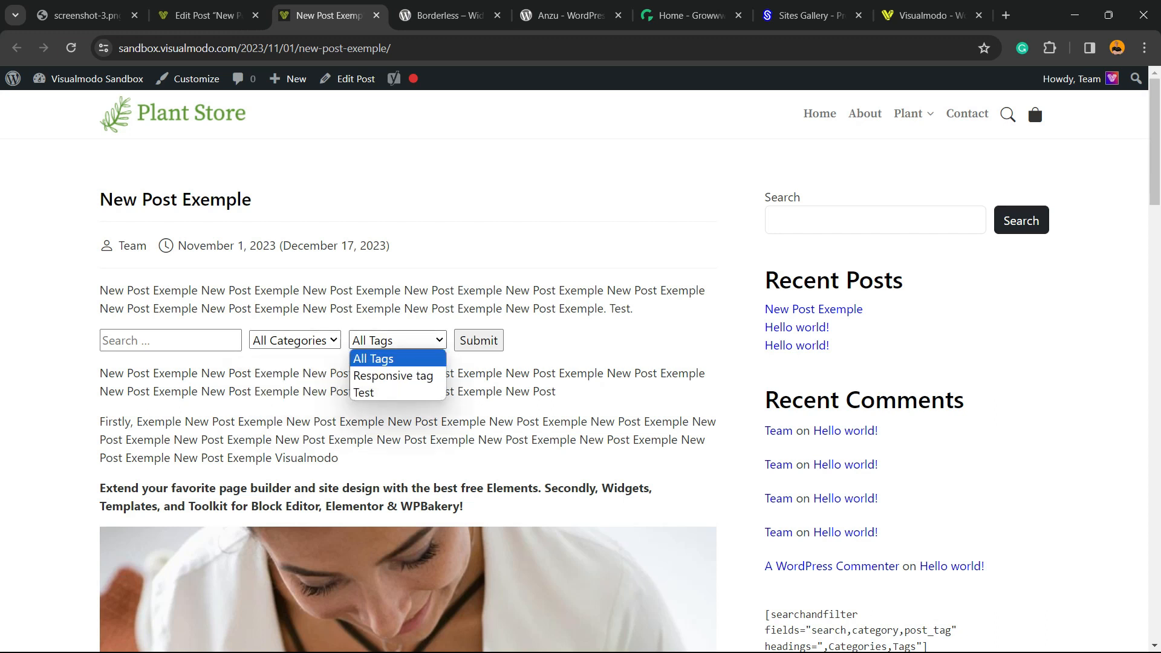
Return to the post editor and review the fields listed in the shortcode.
left_click(208, 16)
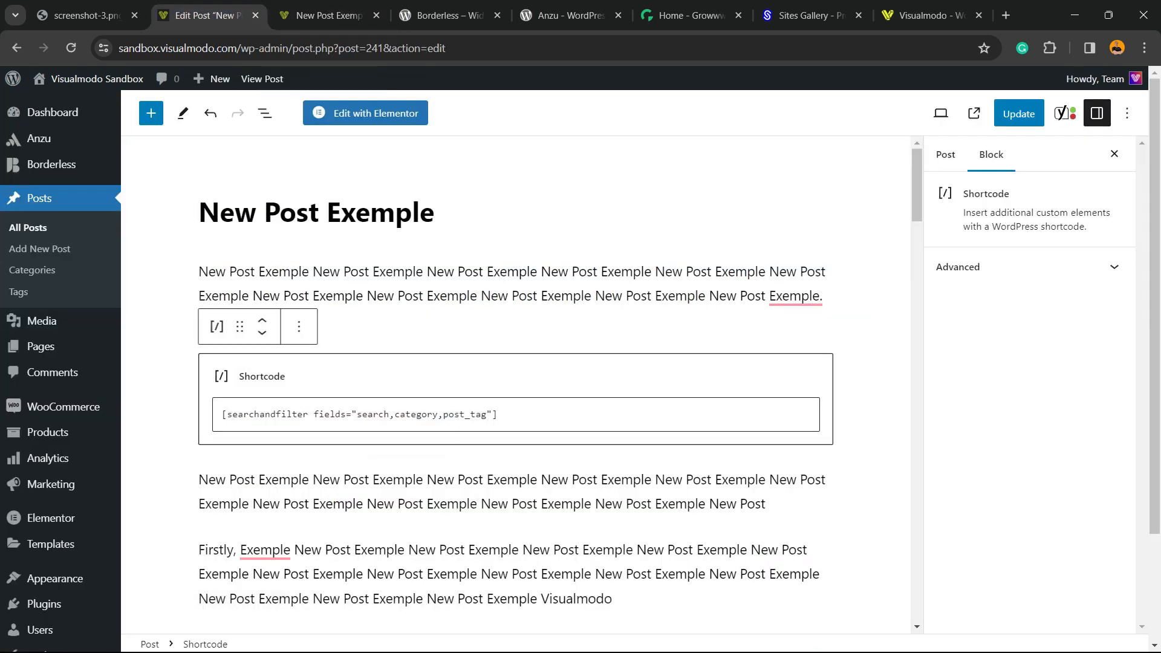
left_click(488, 415)
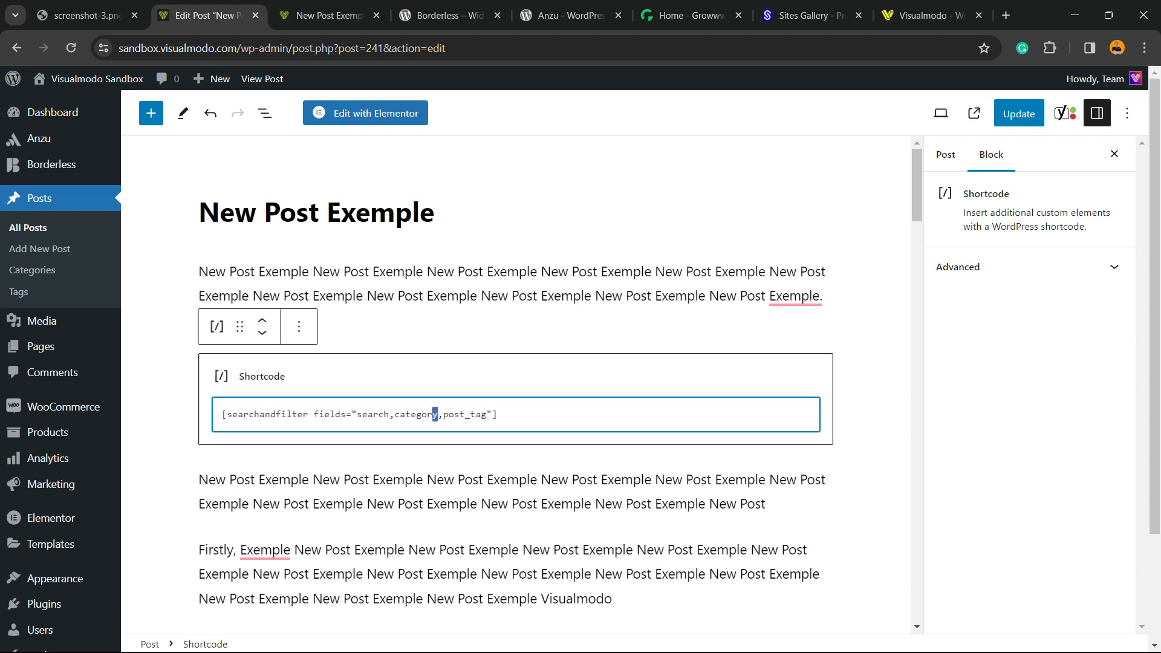
left_click_drag(443, 415, 439, 414)
left_click(442, 415)
key("ctrl+a")
double_click(416, 414)
left_click(493, 479)
left_click(770, 504)
Insert a Shortcode block above the existing one with [searchandfilter fields="search,category,post_tag" headings=",Categories,Tags"].
left_click(226, 321)
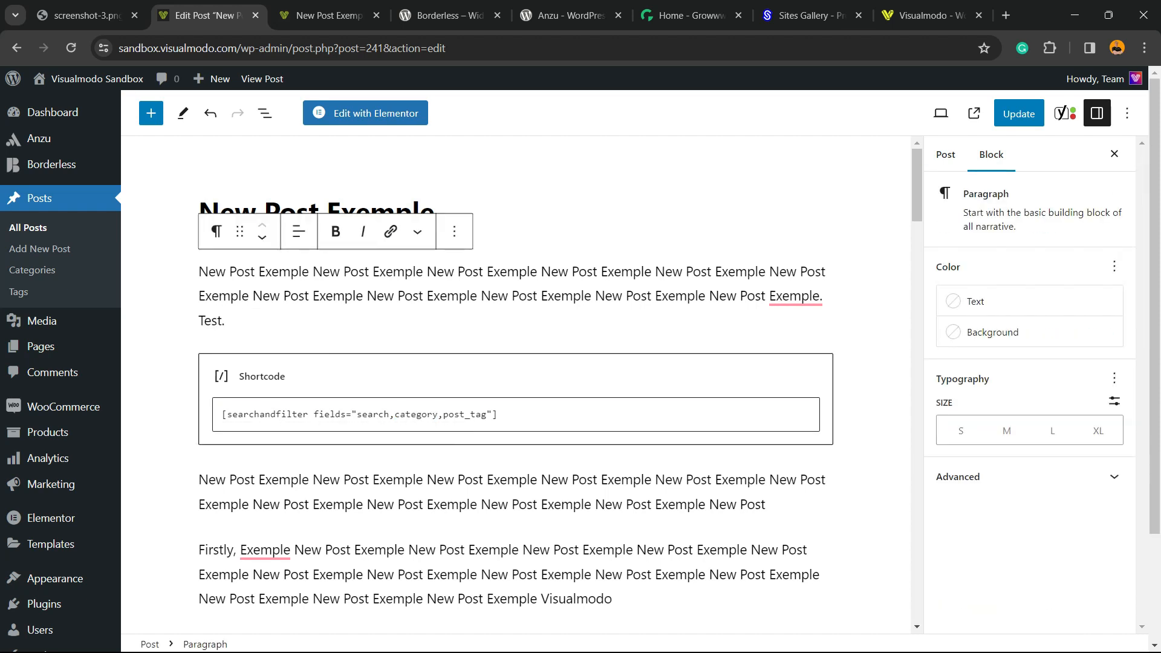
key("Return")
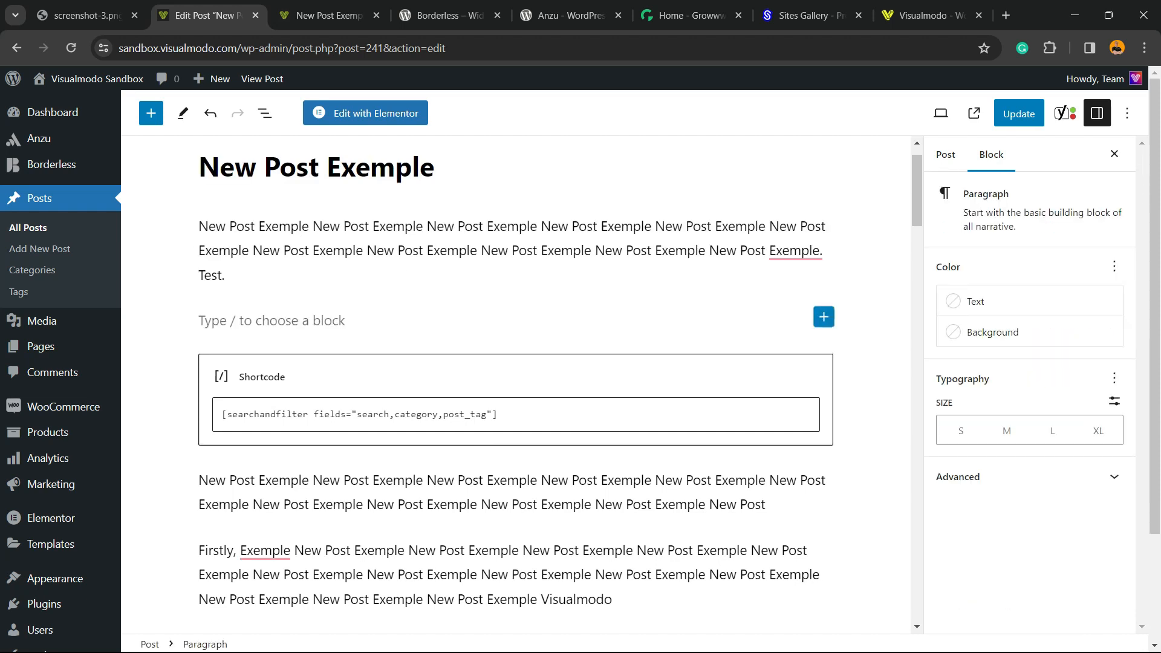
left_click(824, 317)
left_click(1027, 431)
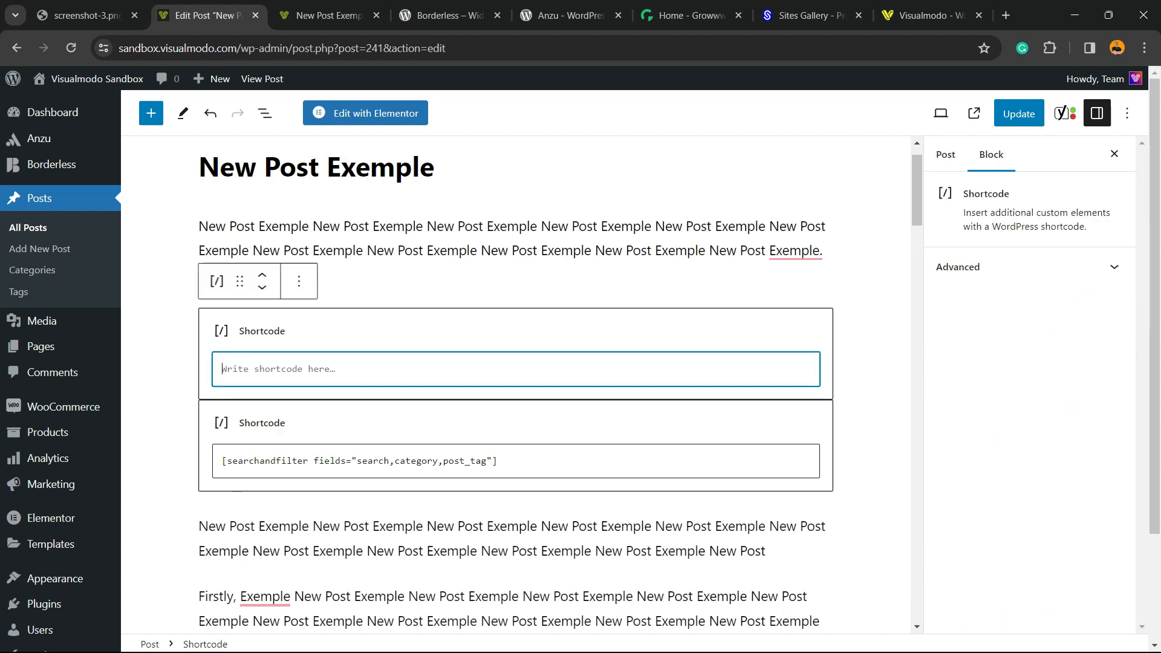
type("[searchandfilter fields=\"search,category,post_tag\" headings=\",Categories,Tags\"]")
Examine the fields and headings parameters of the upper shortcode at an enlarged page zoom.
double_click(373, 369)
left_click(442, 369)
scroll(445, 366, "up", 2)
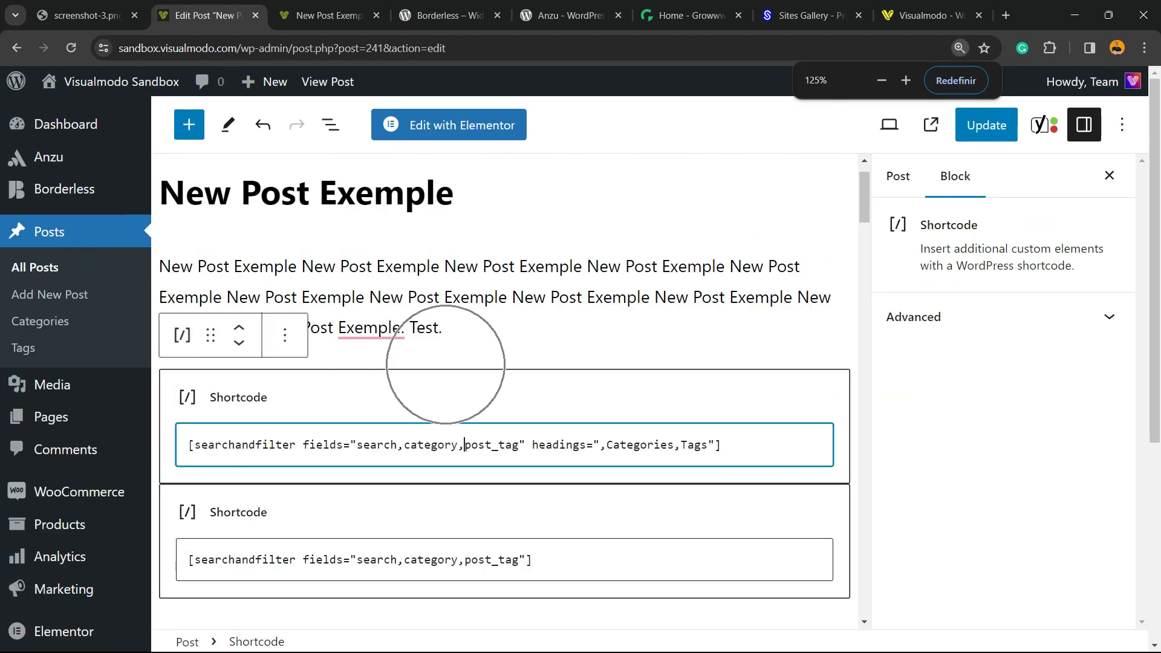
scroll(446, 365, "down", 2)
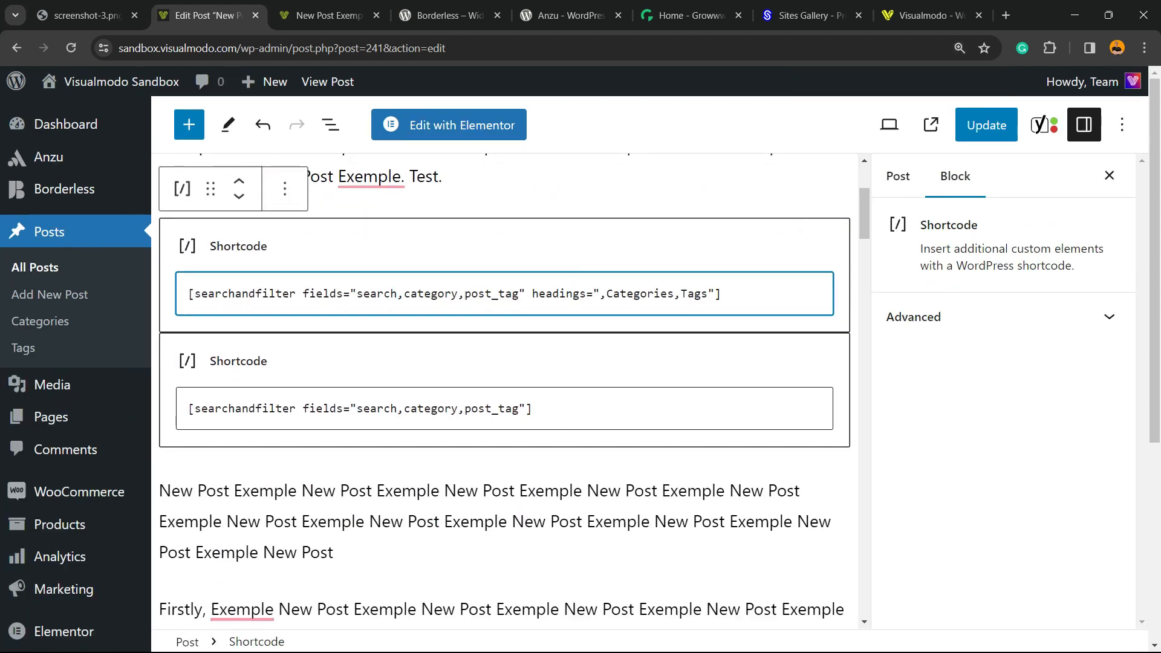
left_click(519, 294)
left_click(533, 294)
left_click_drag(532, 294, 708, 294)
left_click(640, 294)
double_click(640, 294)
double_click(711, 294)
Update the post and reload its published page in the other browser tab.
key("ctrl+s")
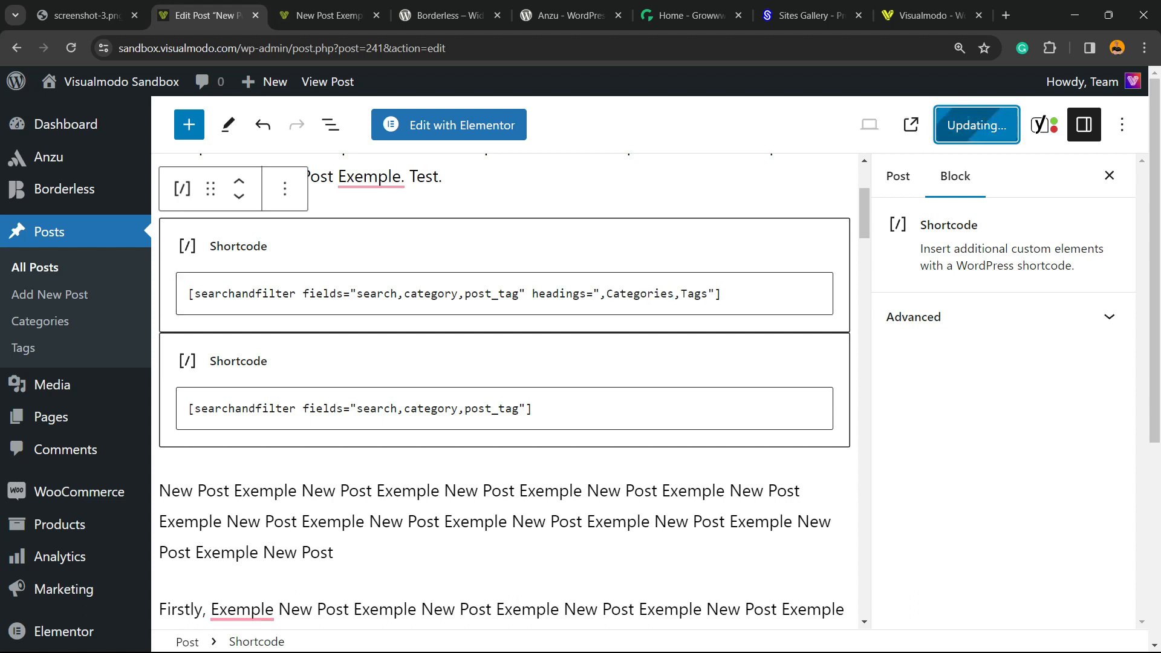
left_click(330, 15)
key("F5")
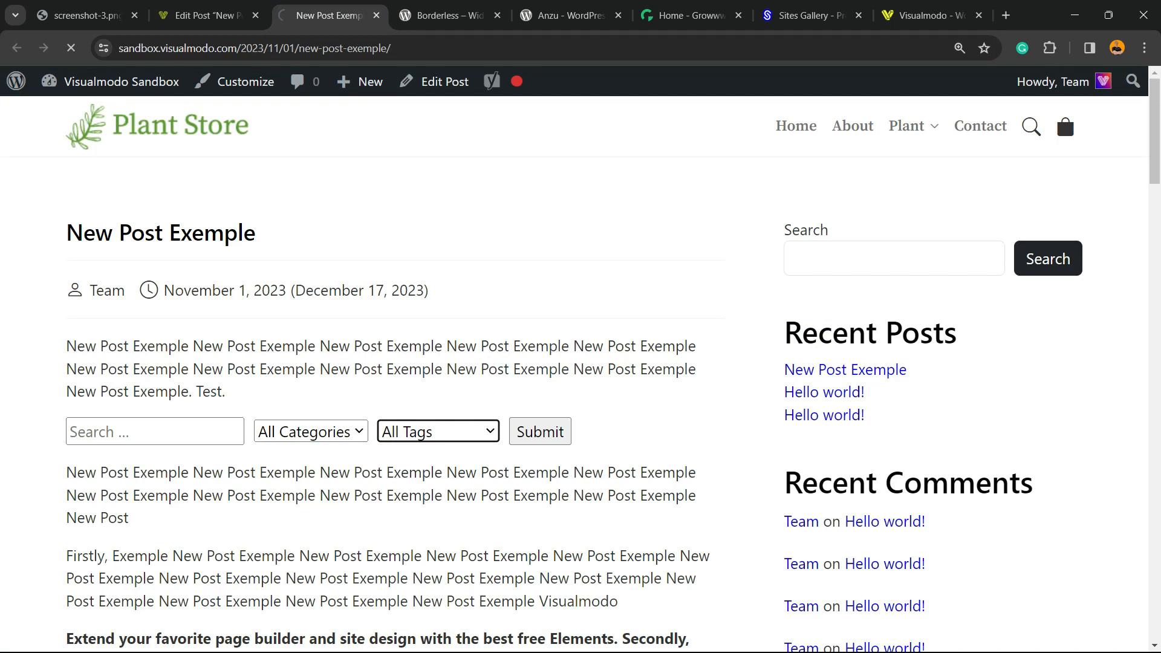
Compare the Categories and Tags headings and the heading-less search box in the upper form on the published post.
left_click_drag(245, 441, 410, 441)
left_click(330, 442)
double_click(290, 442)
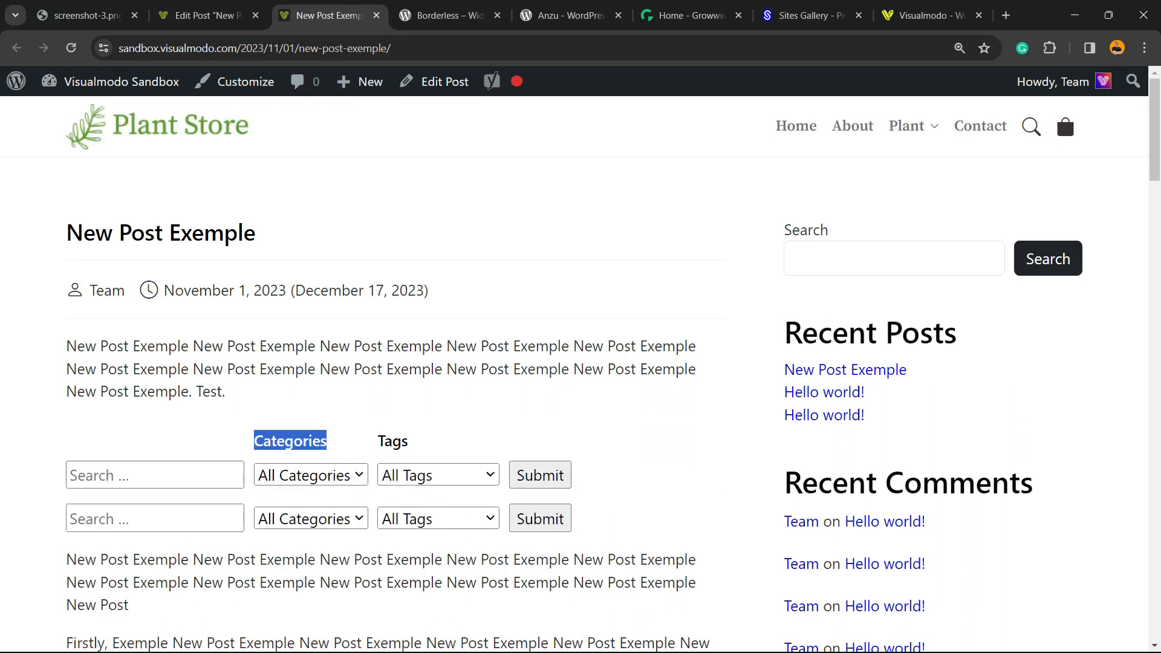
double_click(392, 441)
double_click(154, 441)
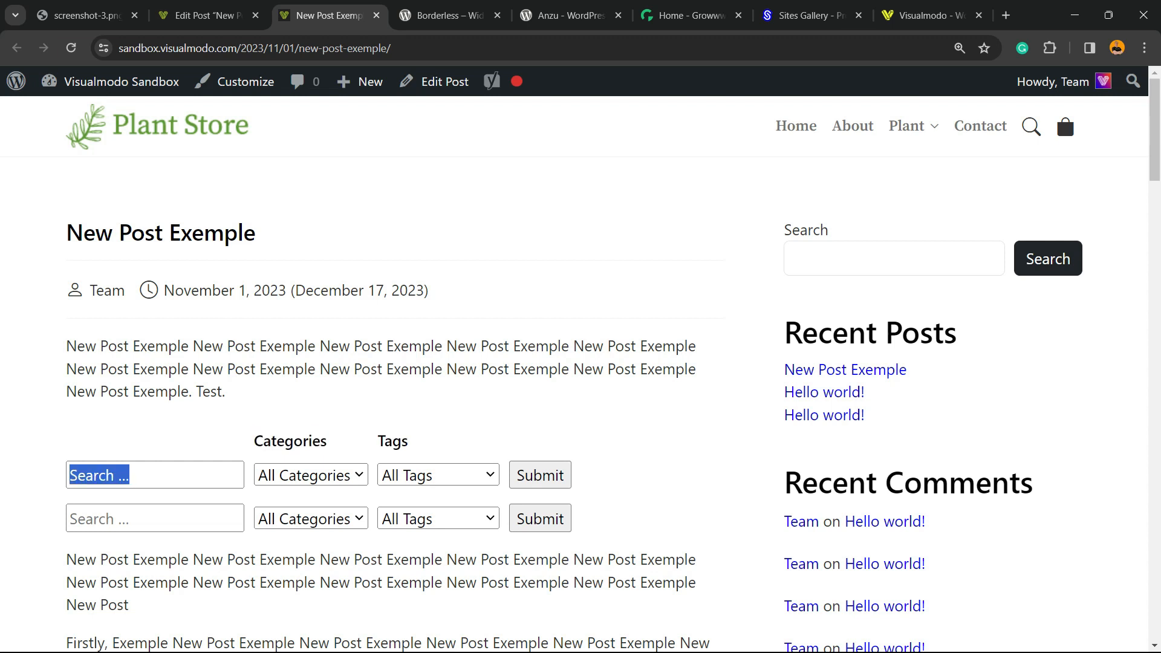
left_click(155, 441)
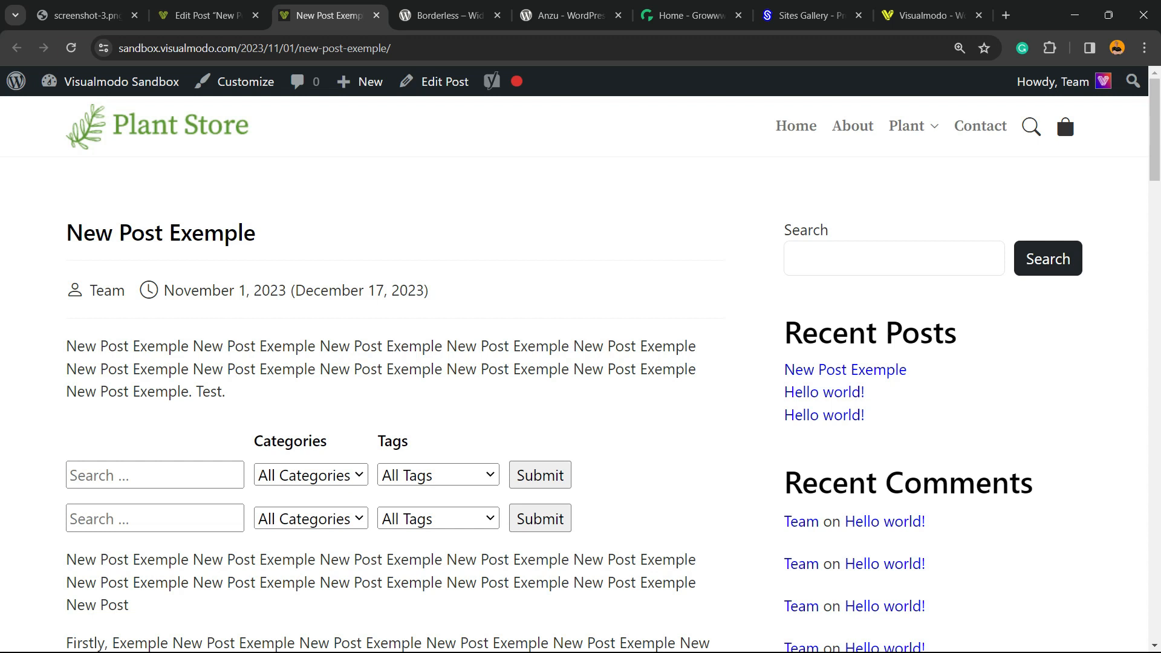
Check the options of the upper form's category and tag dropdowns, leaving the tag filter on All Tags.
left_click(311, 475)
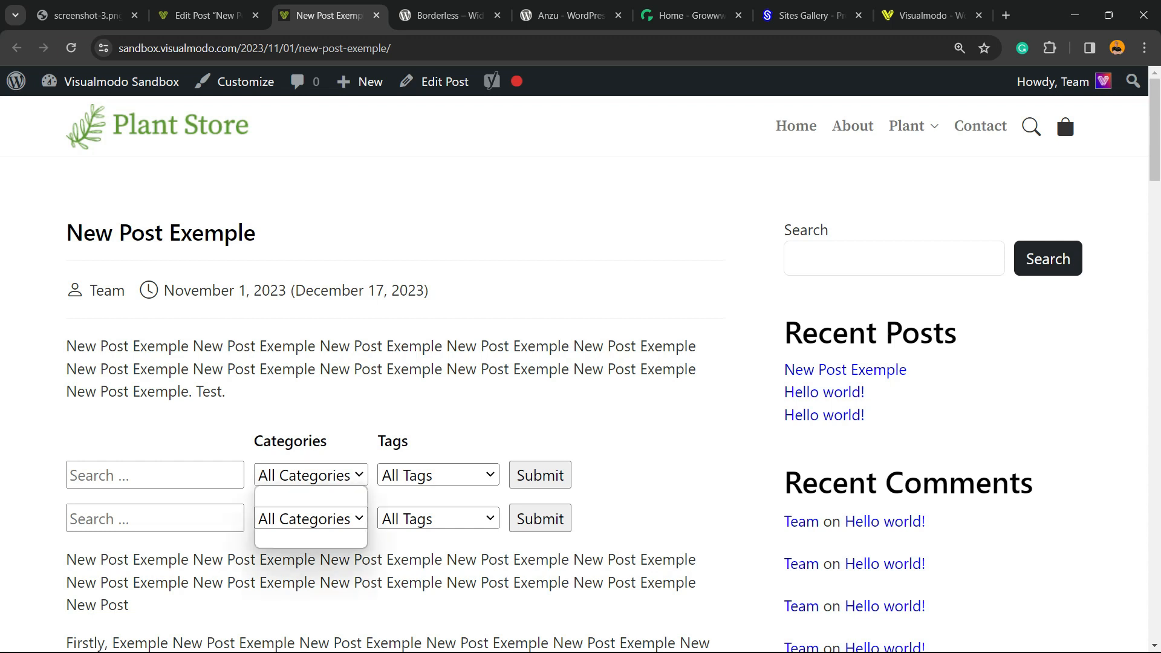
left_click(311, 474)
left_click(438, 474)
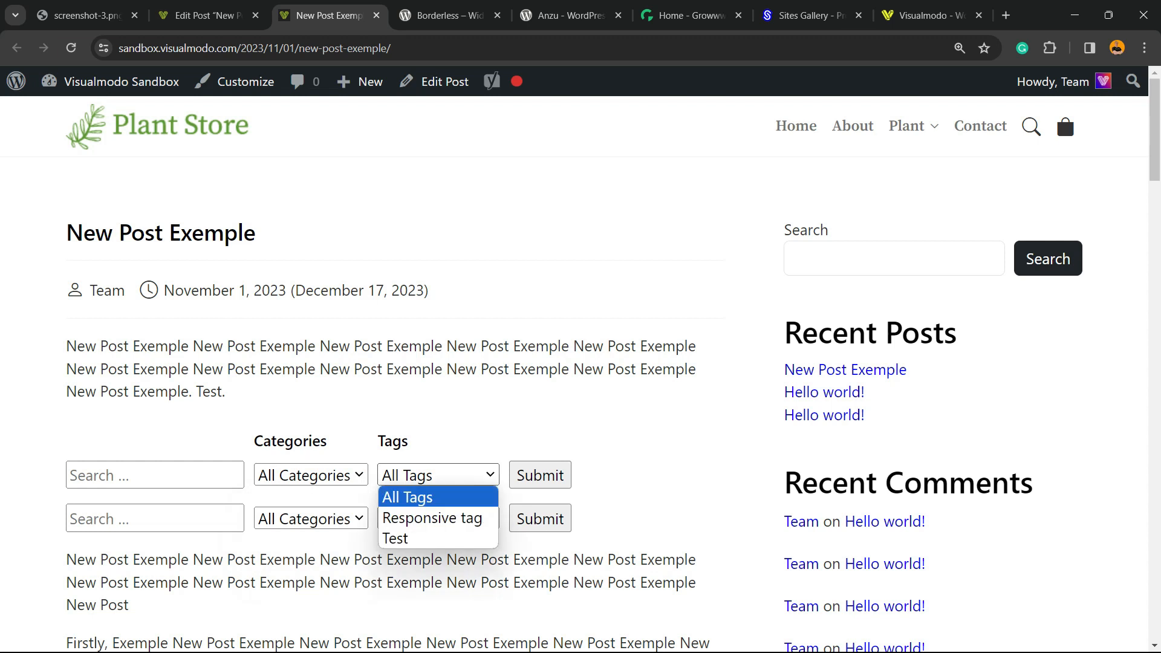
left_click(438, 497)
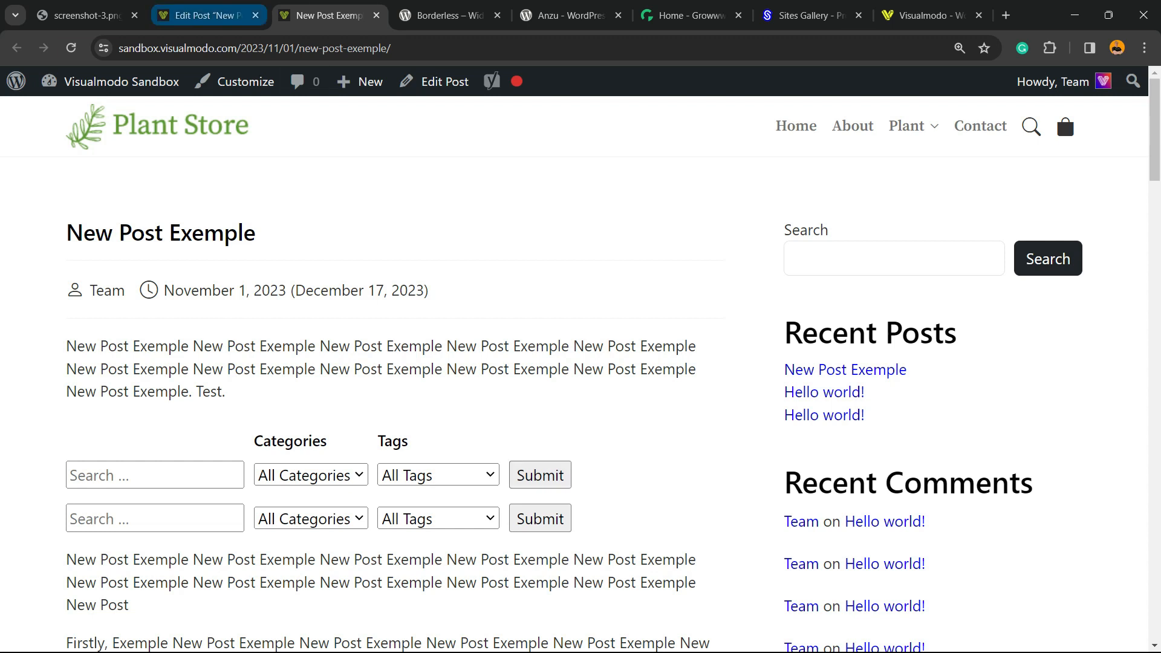
left_click(205, 16)
left_click(327, 15)
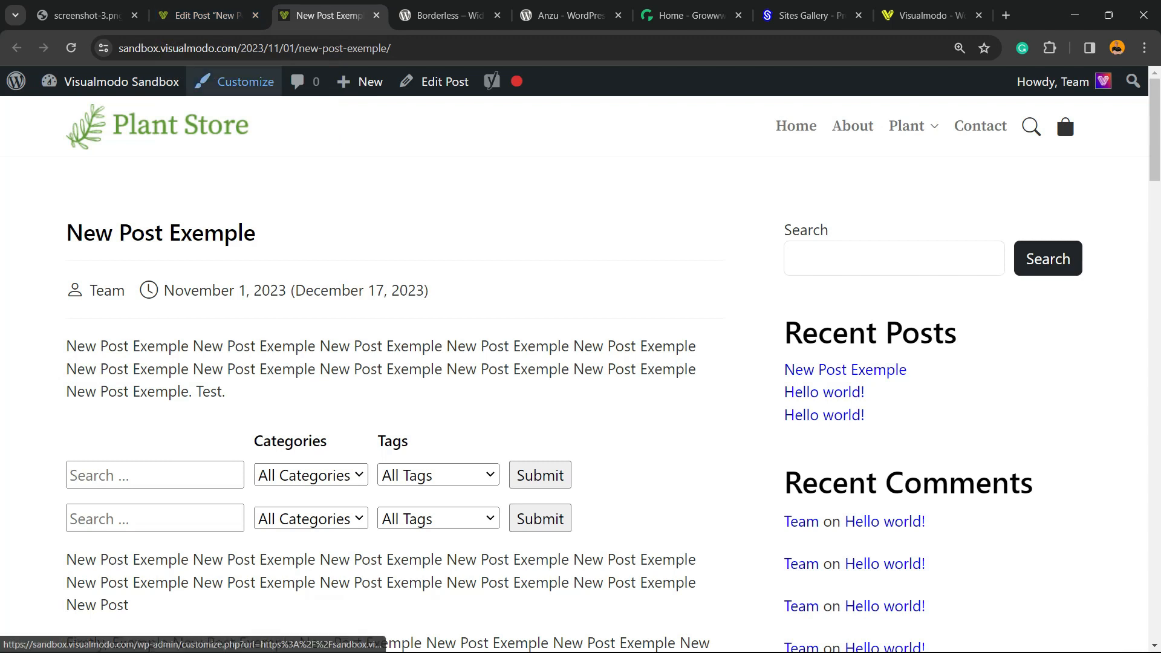
key("Tab")
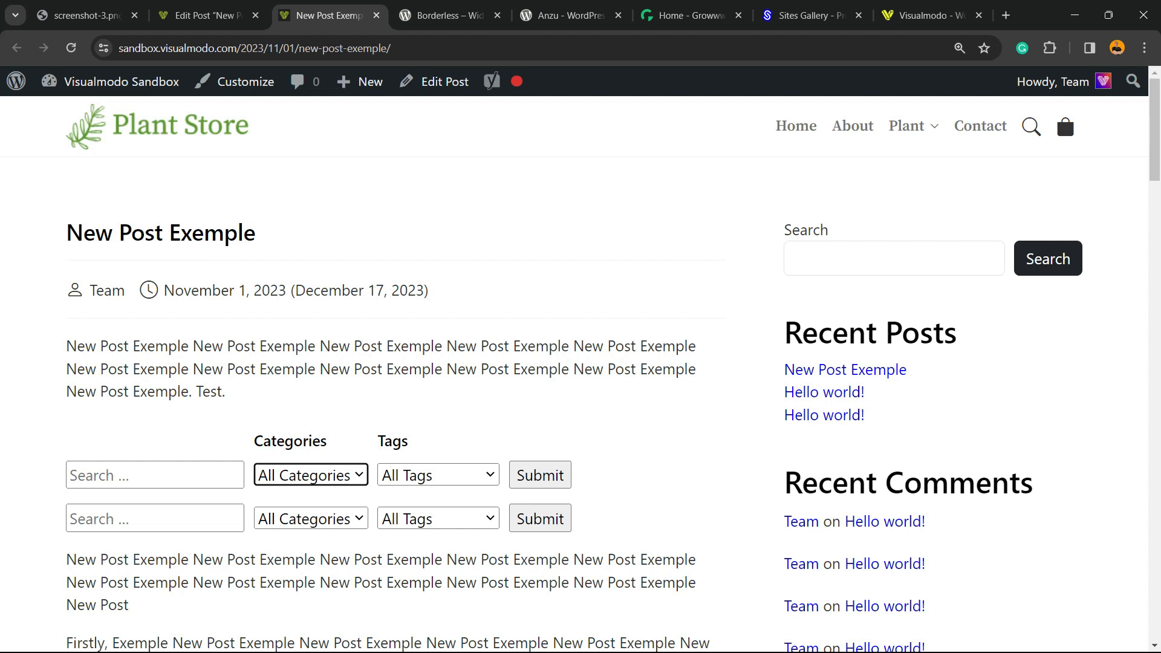
Look over the Borderless plugin page and the Anzu theme's description on WordPress.org in the other open tabs.
left_click(451, 15)
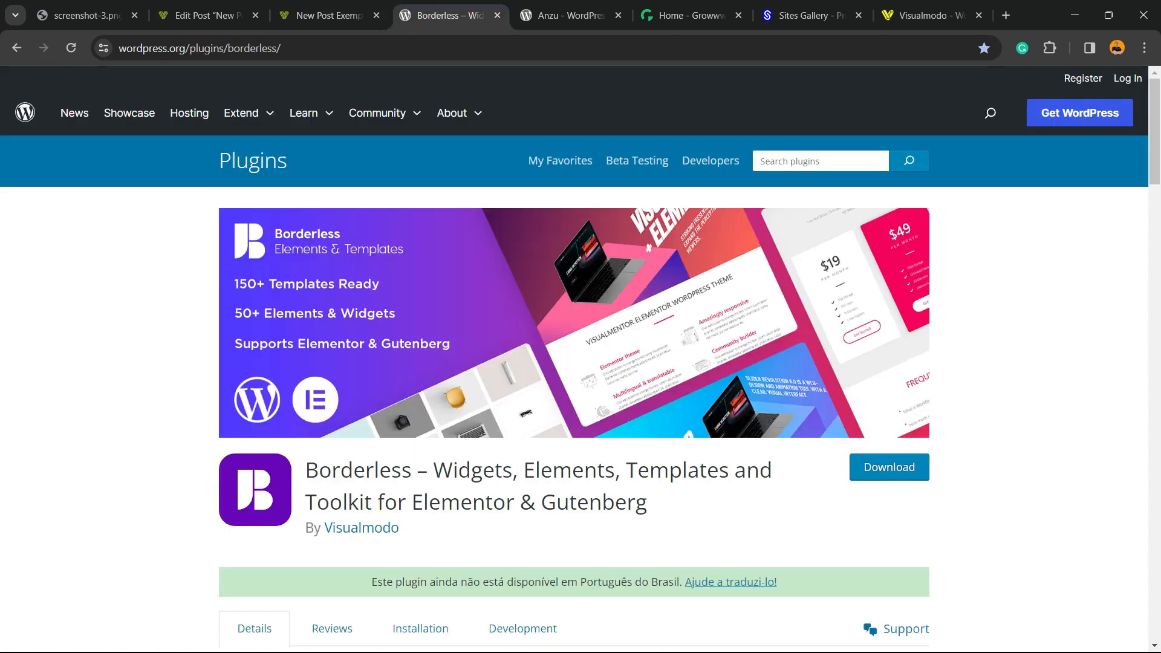
double_click(361, 470)
triple_click(361, 470)
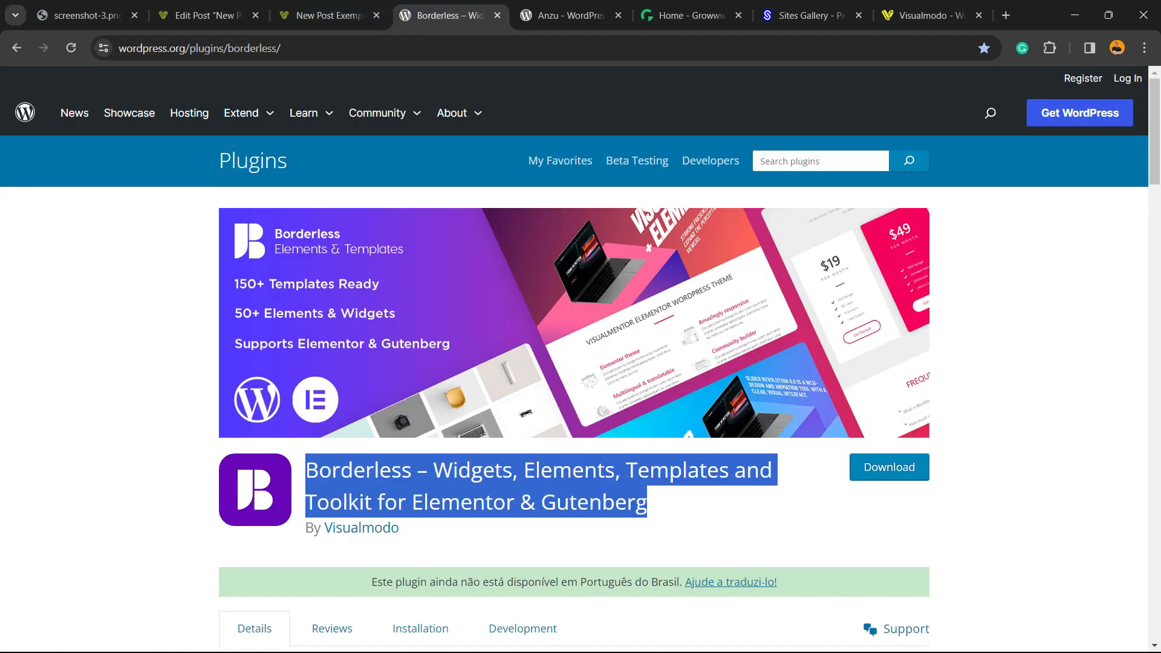
triple_click(474, 471)
key("ctrl+Tab")
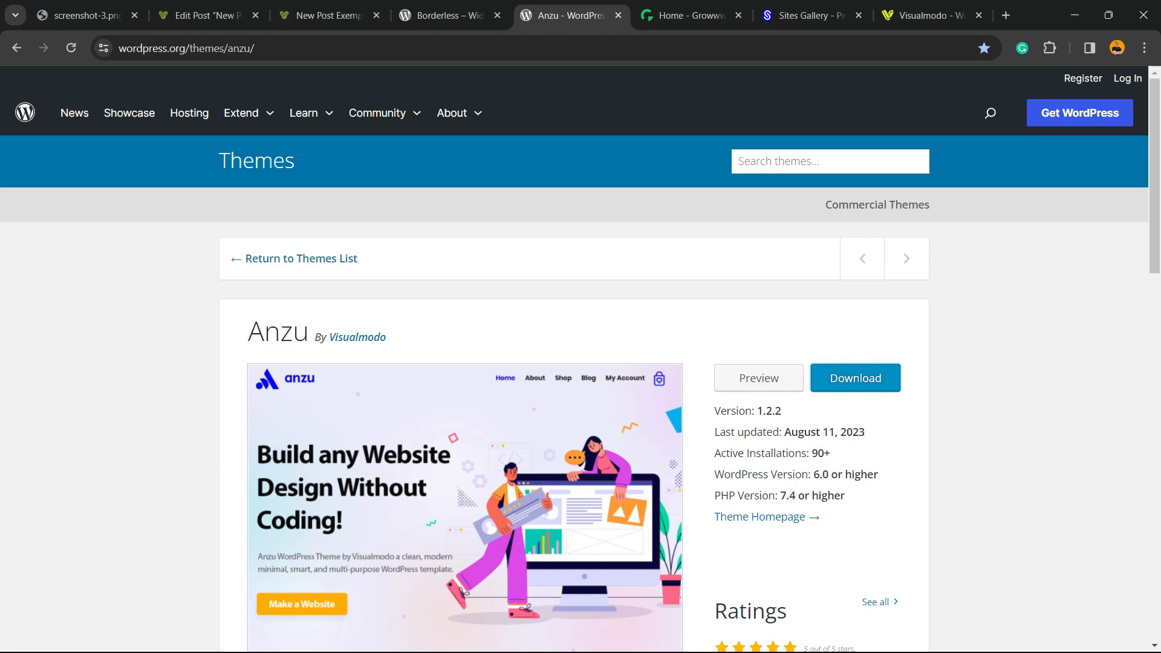
scroll(394, 210, "down", 7)
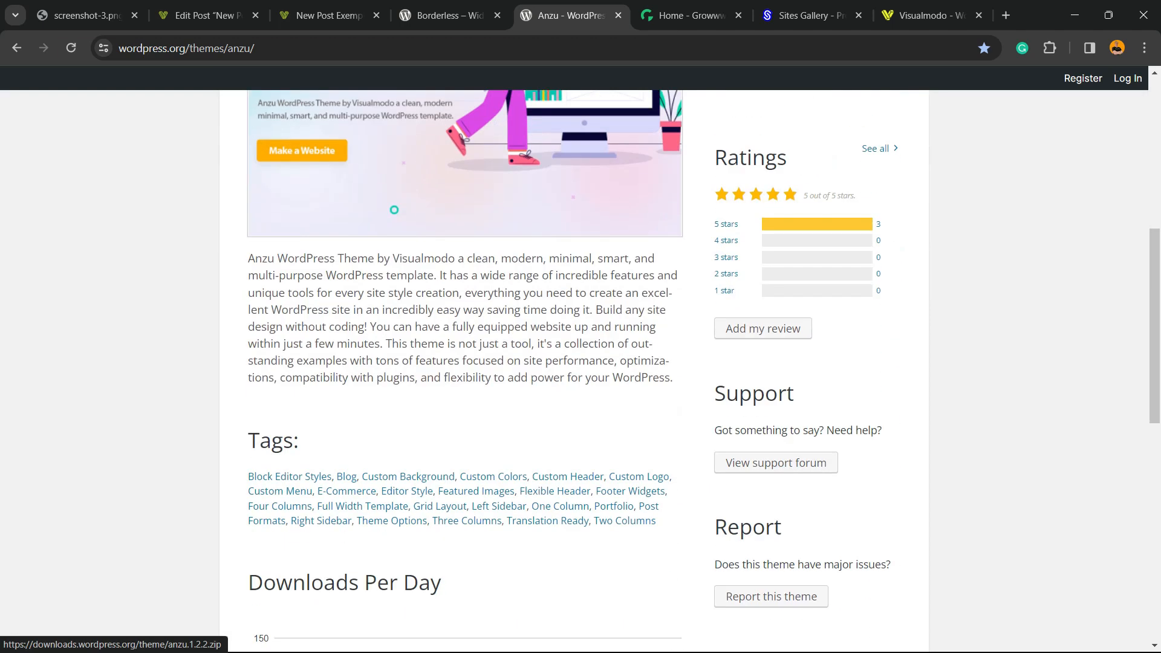
Look over the Growwwth home page, including its address and the website listings below the banner.
key("ctrl+Tab")
double_click(160, 49)
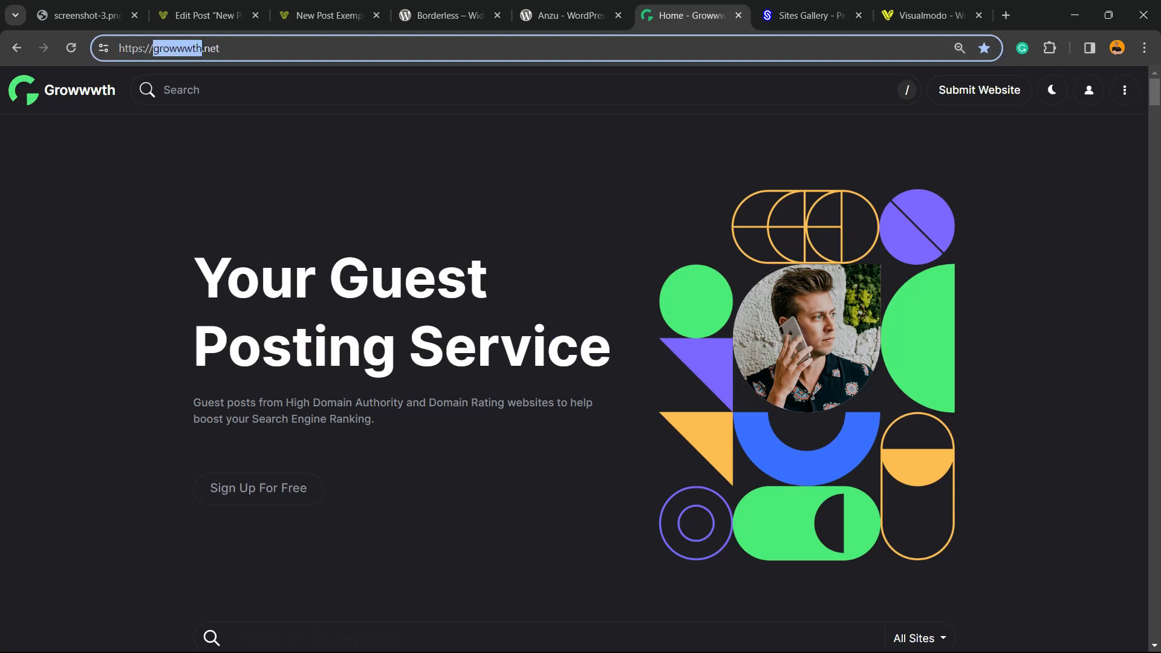
scroll(575, 375, "down", 5)
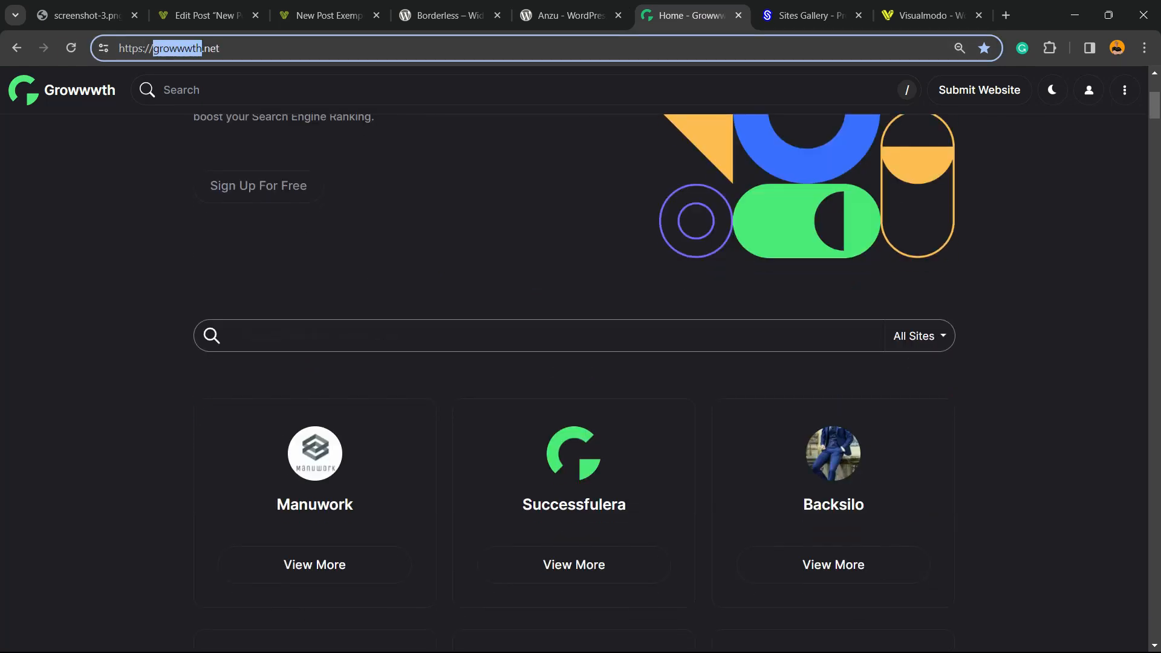
scroll(575, 375, "up", 5)
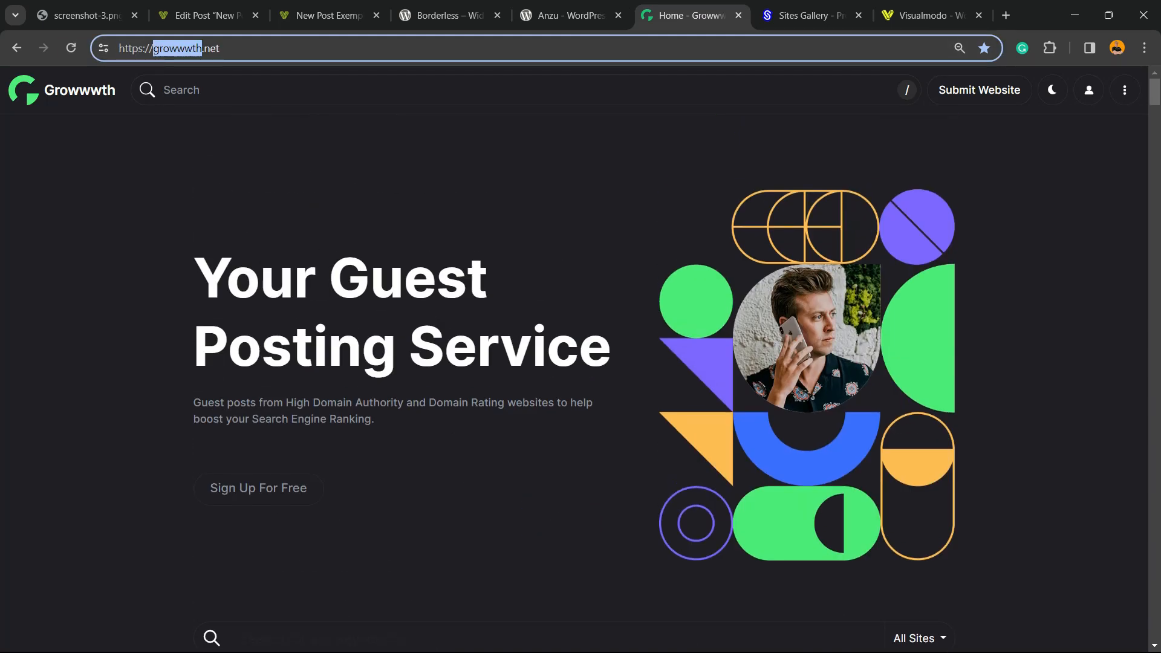
Browse the Sites Gallery home page from the site of the day through the submitted websites to the footer.
key("ctrl+Tab")
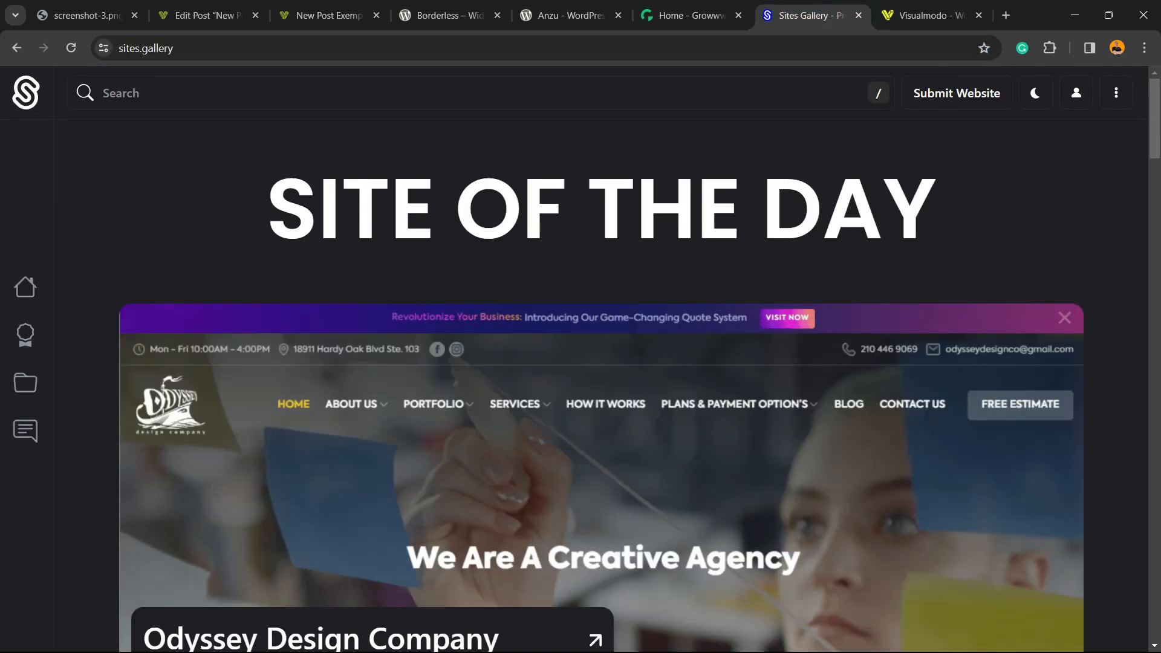
scroll(279, 230, "down", 7)
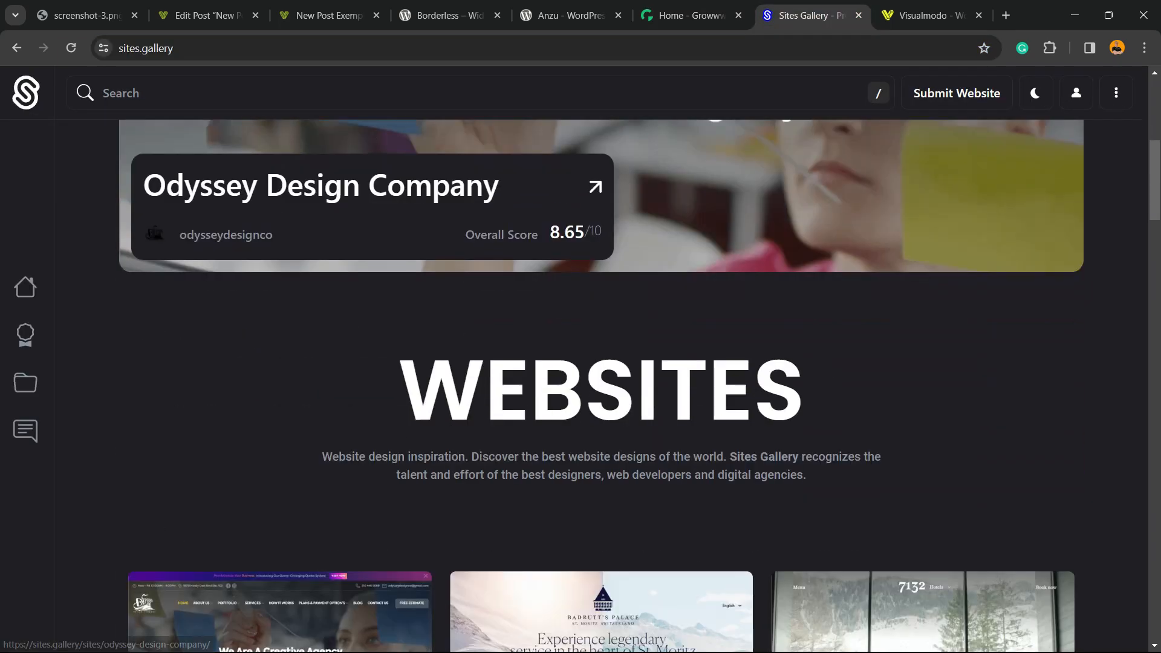
scroll(279, 229, "down", 7)
scroll(278, 242, "down", 15)
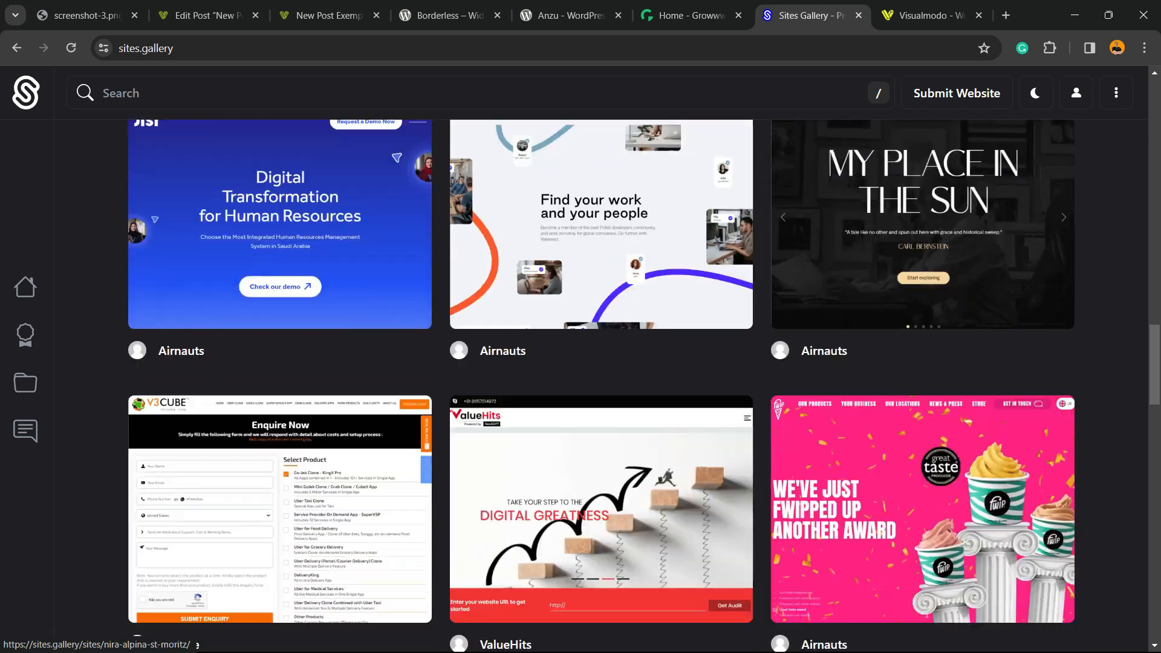
scroll(278, 242, "down", 20)
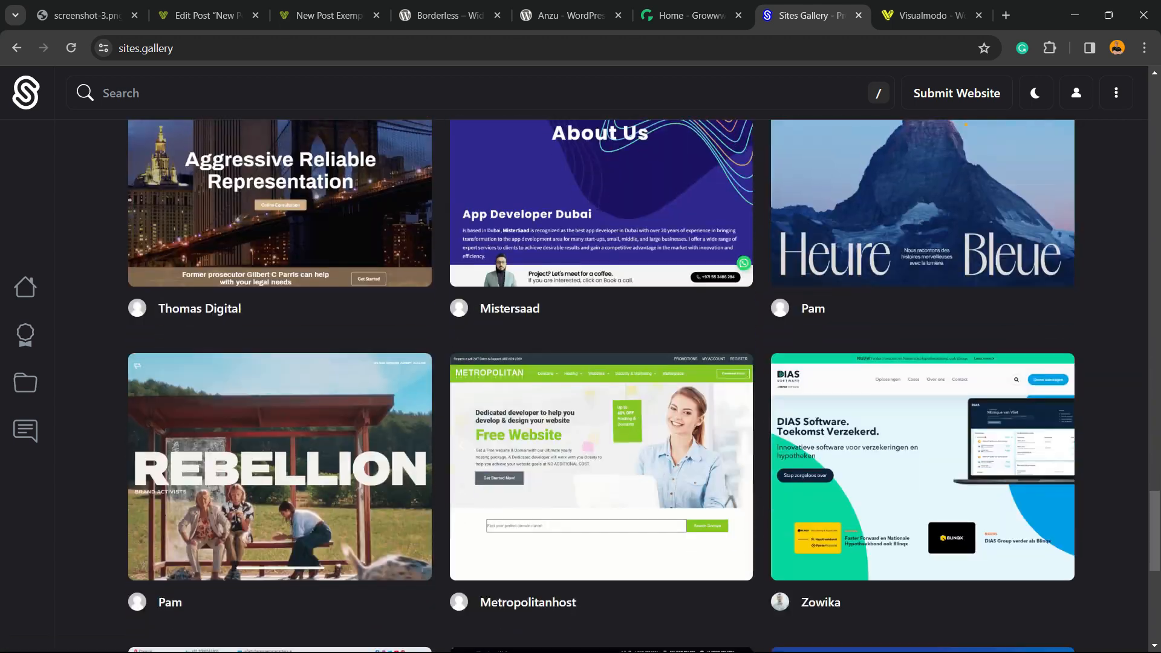
scroll(278, 242, "down", 5)
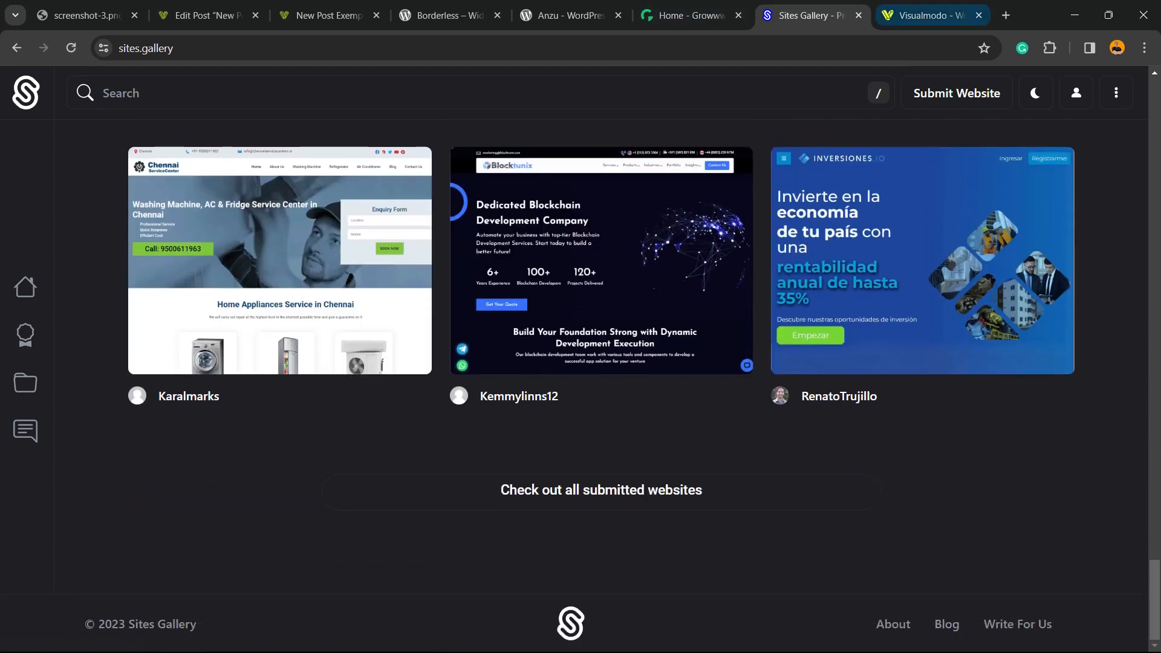
Open the Templates Library on the Visualmodo site and browse its starter template previews.
left_click(925, 15)
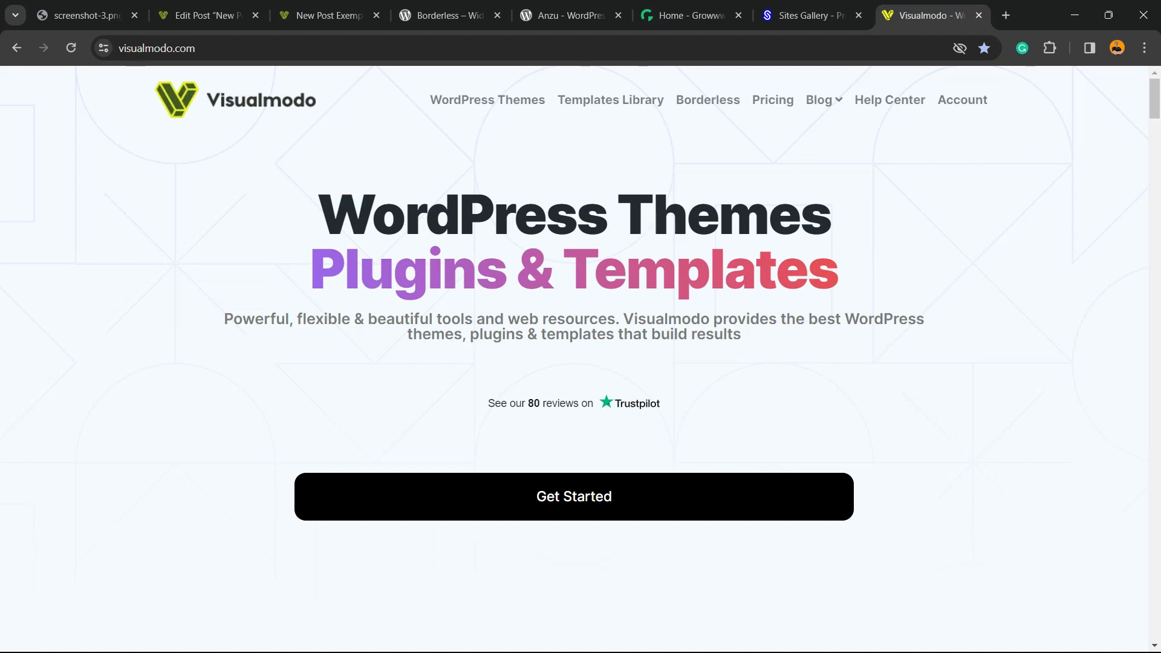
left_click(611, 99)
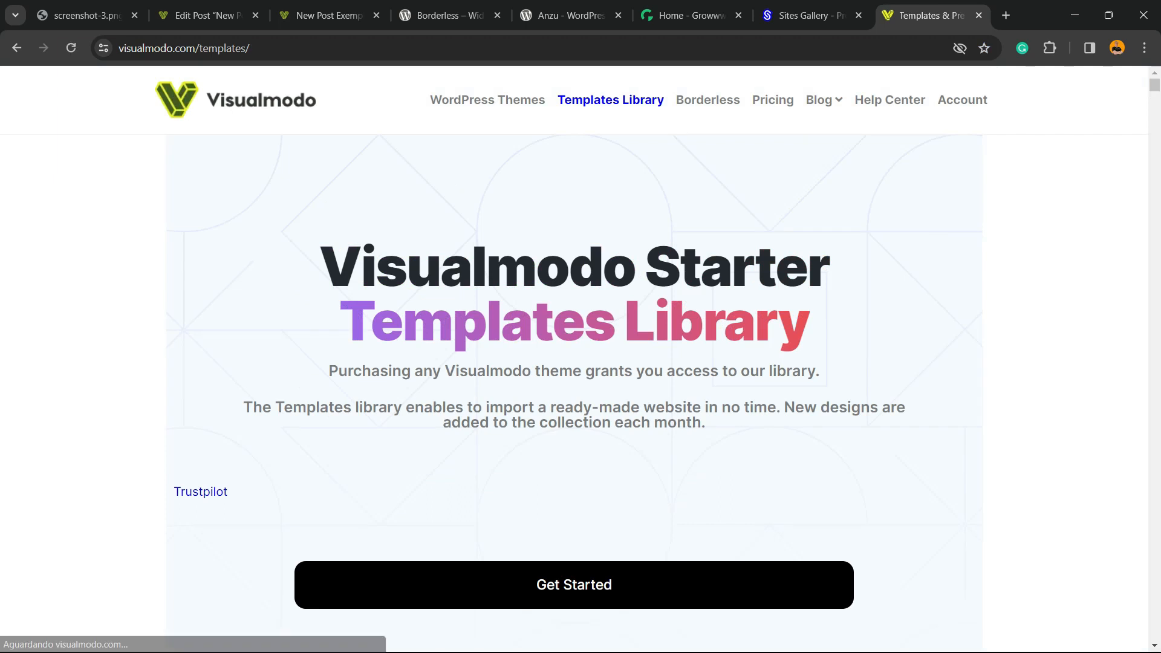
scroll(574, 282, "down", 5)
scroll(581, 283, "down", 15)
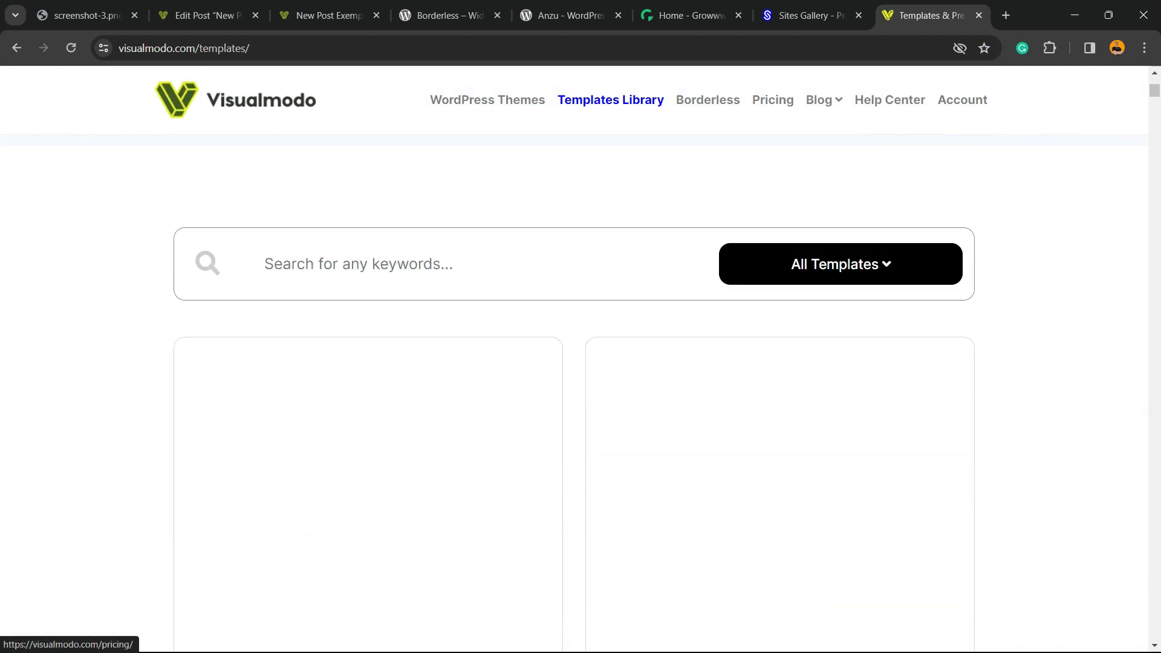
scroll(581, 363, "down", 12)
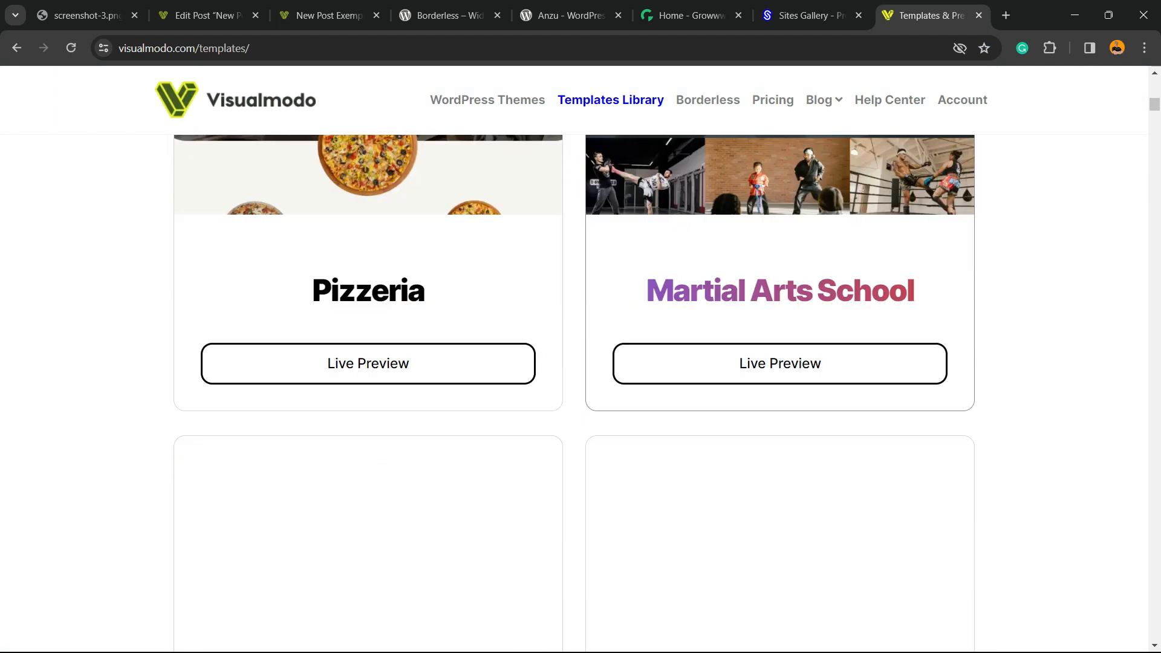
scroll(581, 362, "down", 18)
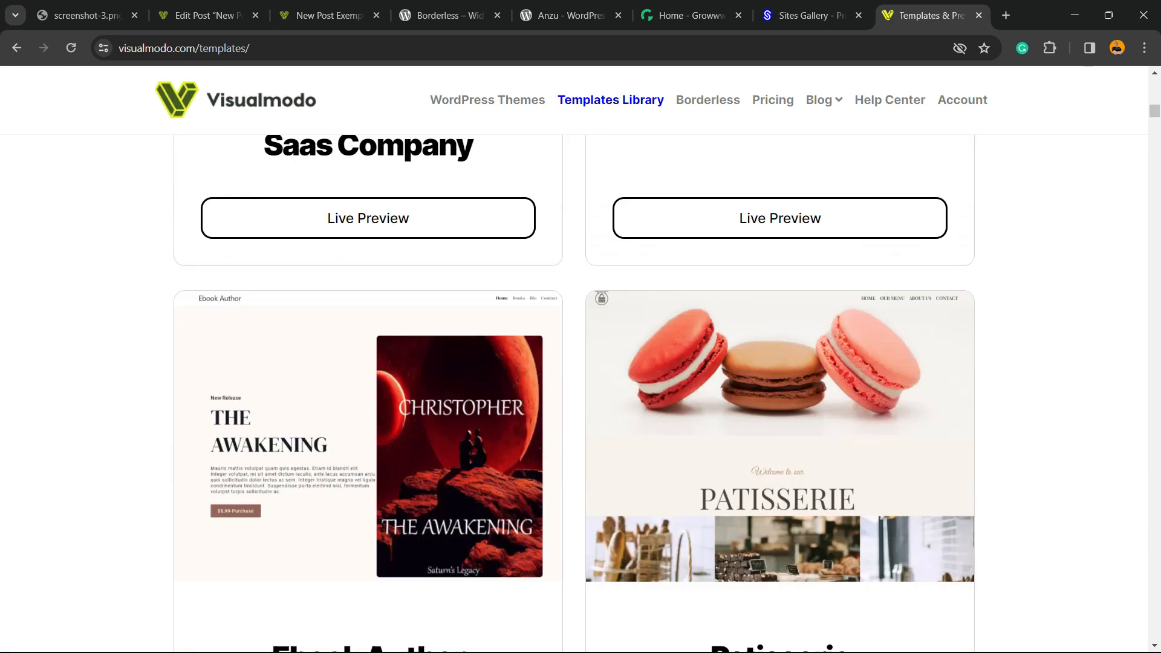
scroll(581, 363, "down", 12)
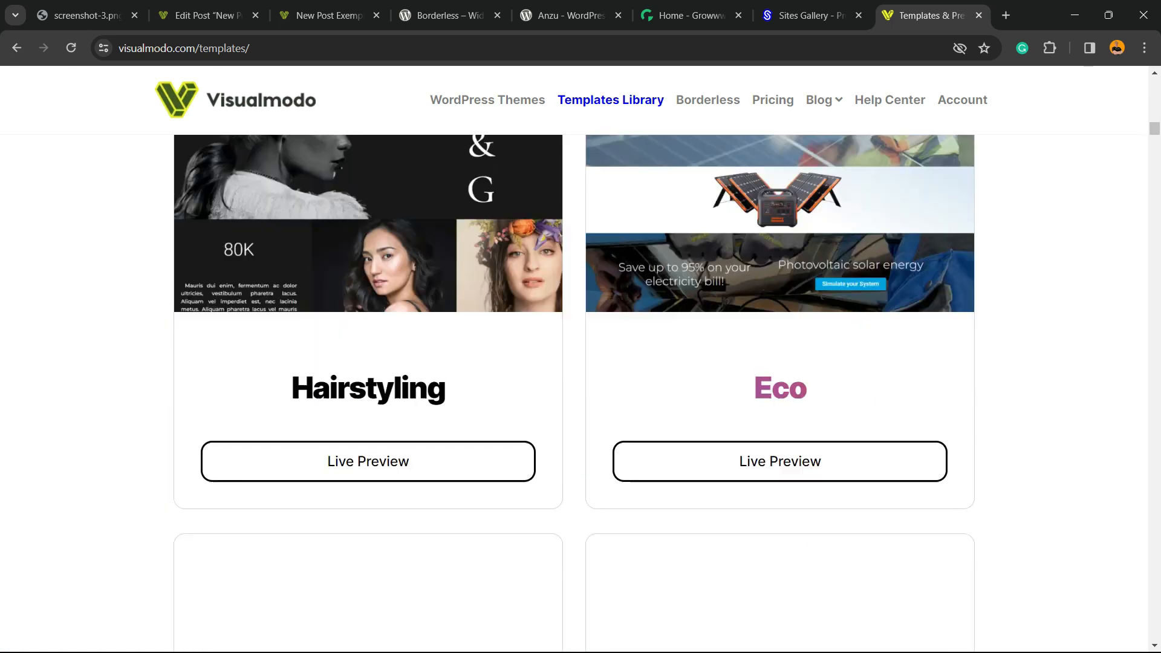
scroll(581, 363, "down", 12)
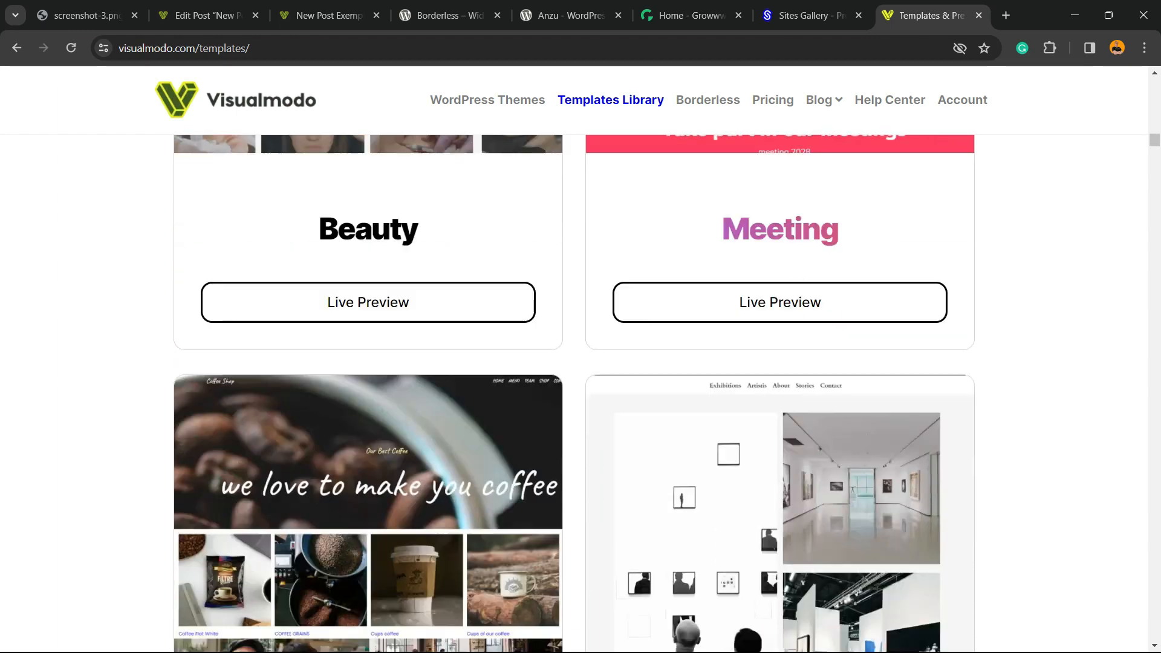
scroll(581, 363, "down", 7)
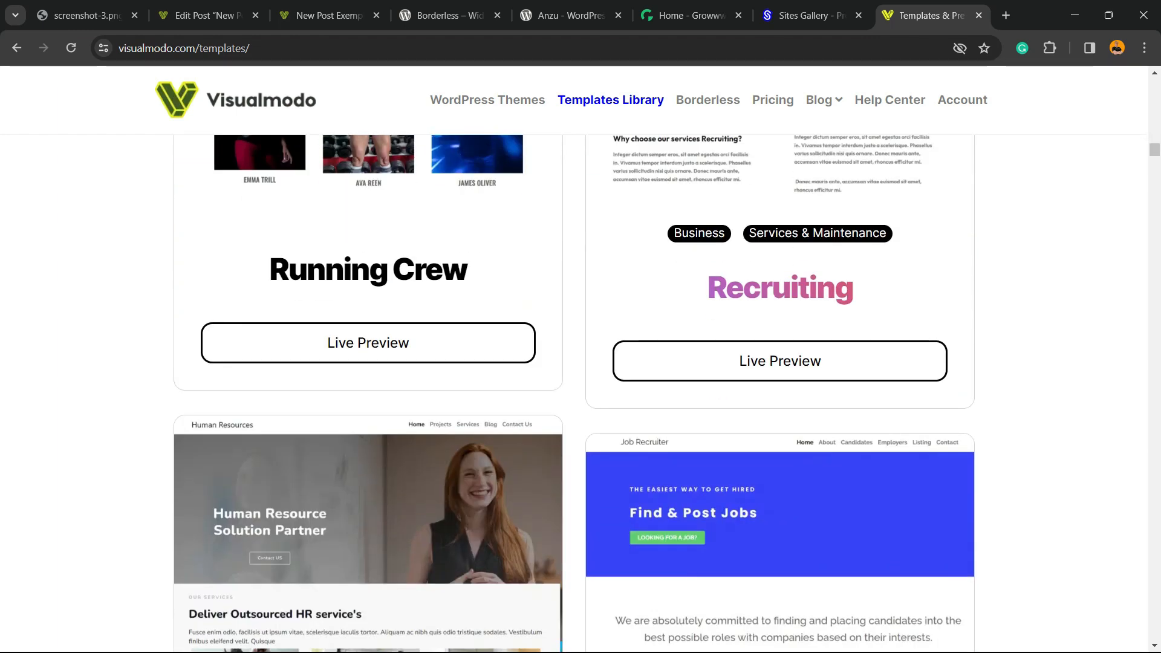
scroll(580, 393, "down", 15)
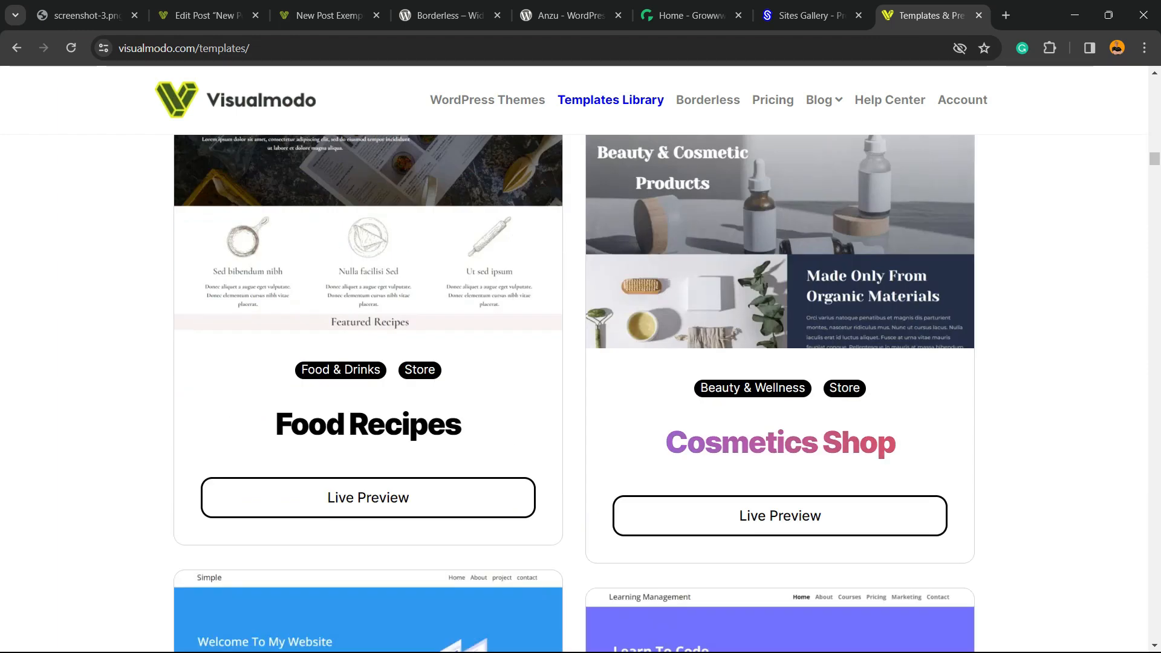
scroll(580, 393, "down", 6)
scroll(581, 393, "down", 20)
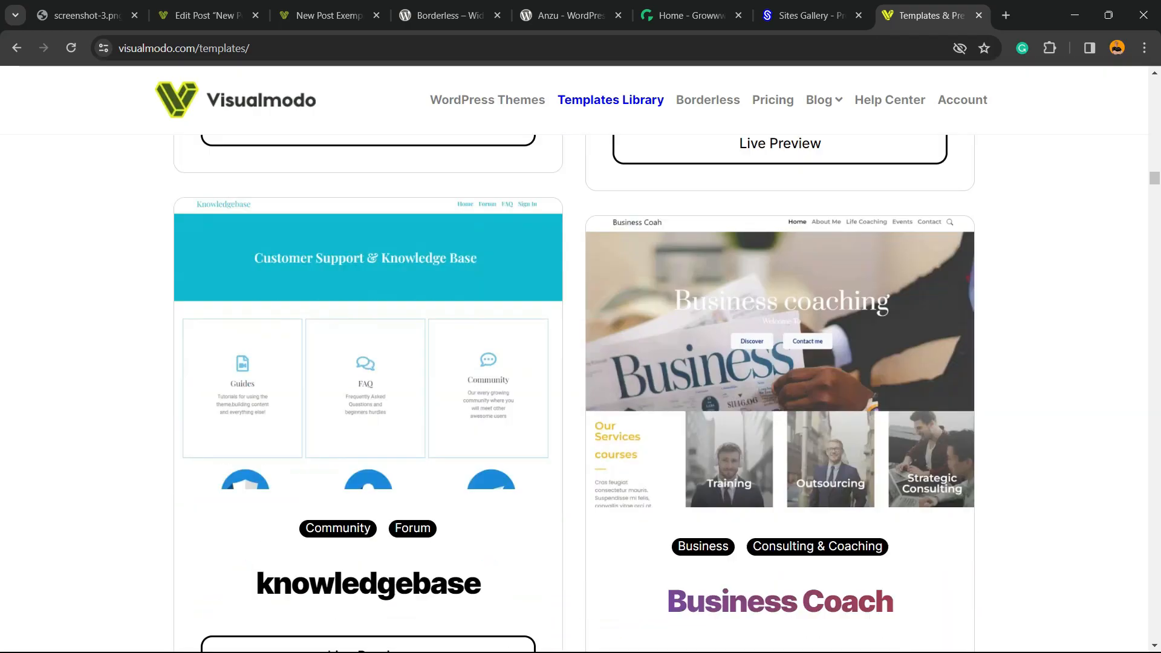
scroll(581, 393, "down", 6)
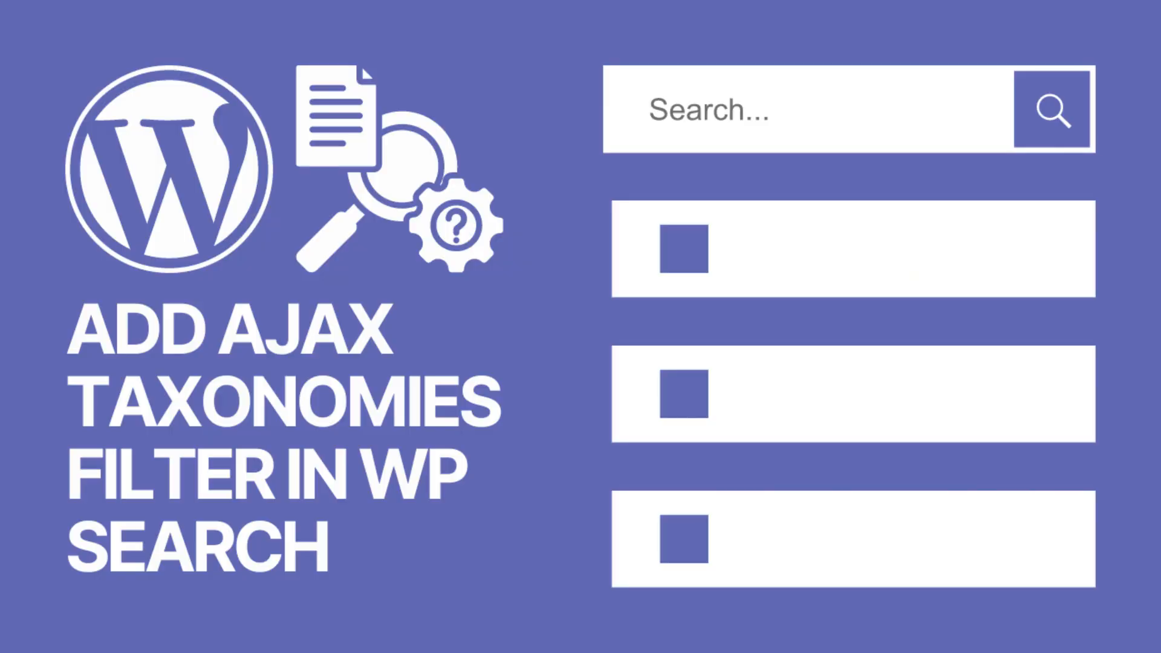